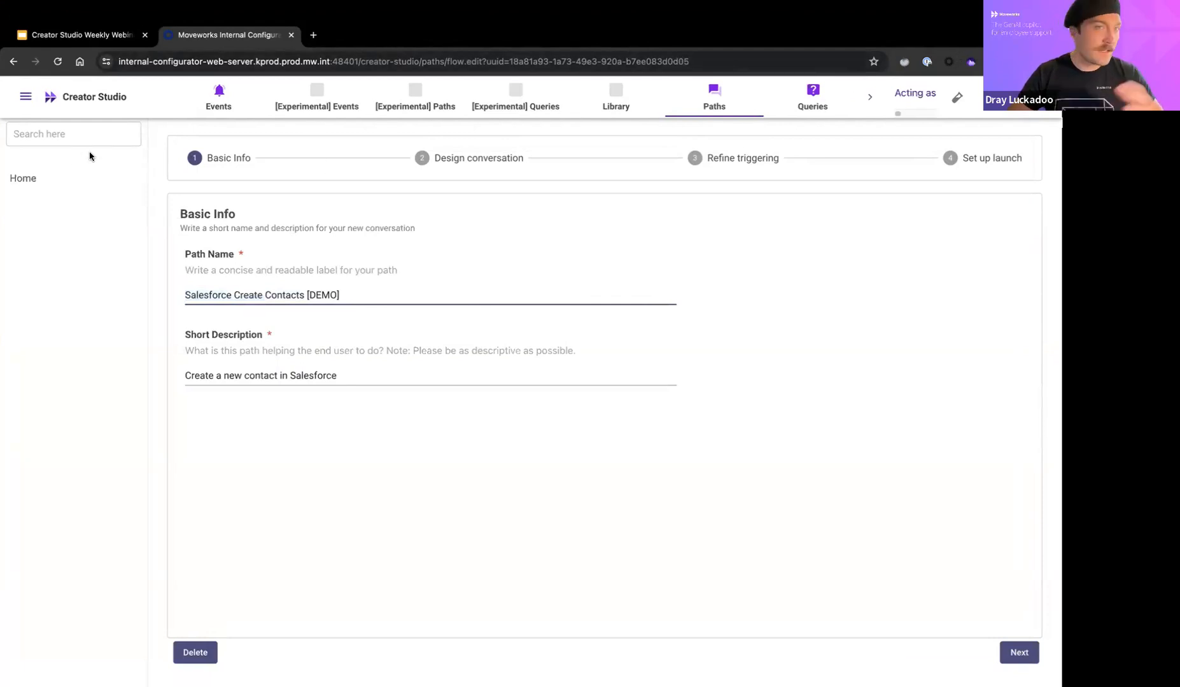
Step: Highlight the path's short description, then advance from Basic Info to Design conversation
double_click(191, 375)
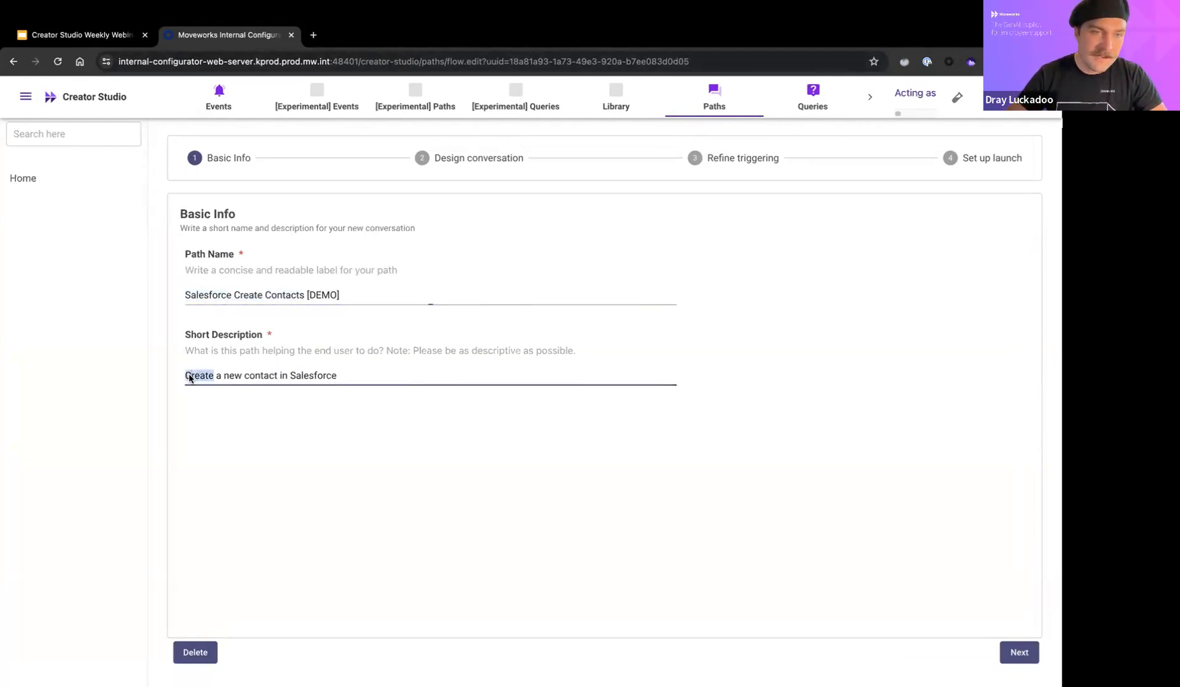
left_click_drag(190, 378, 359, 374)
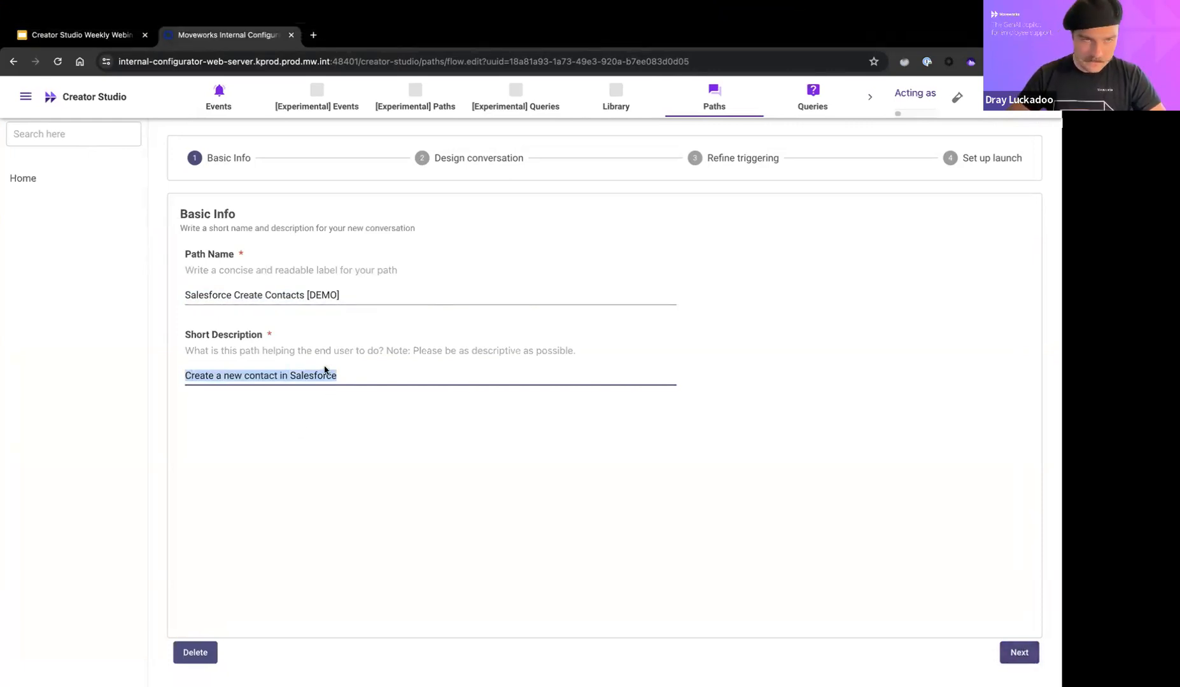
left_click(1019, 654)
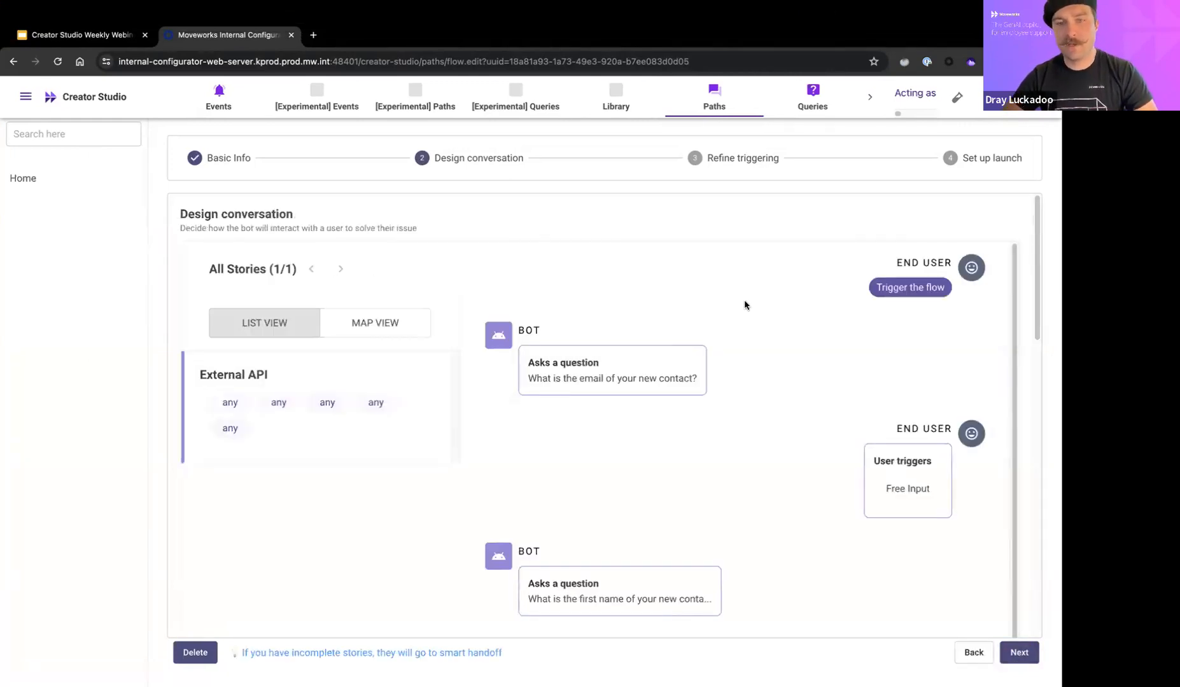
mouse_move(737, 355)
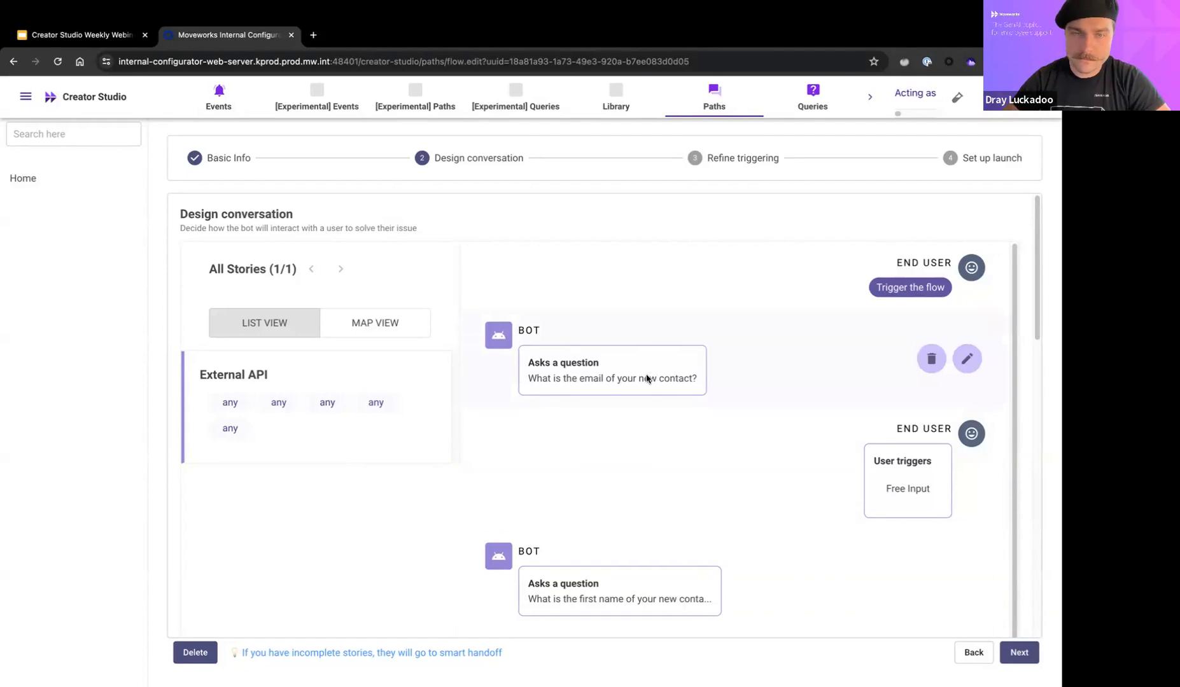
left_click_drag(535, 378, 670, 379)
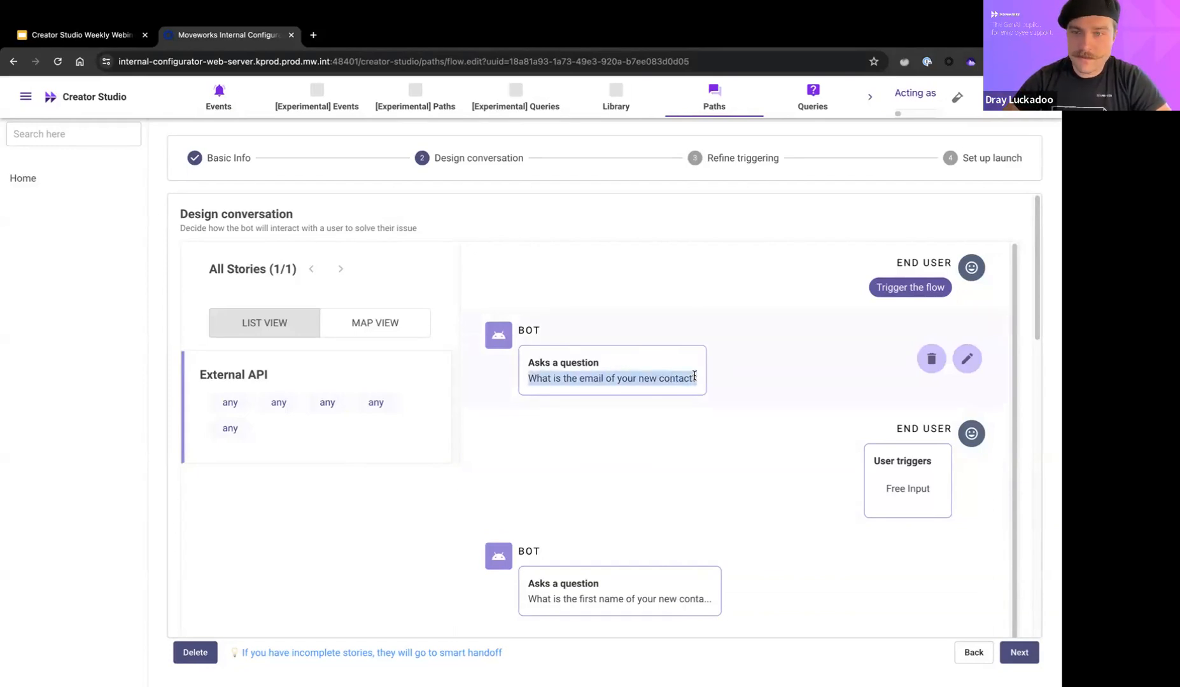
left_click(898, 490)
triple_click(898, 489)
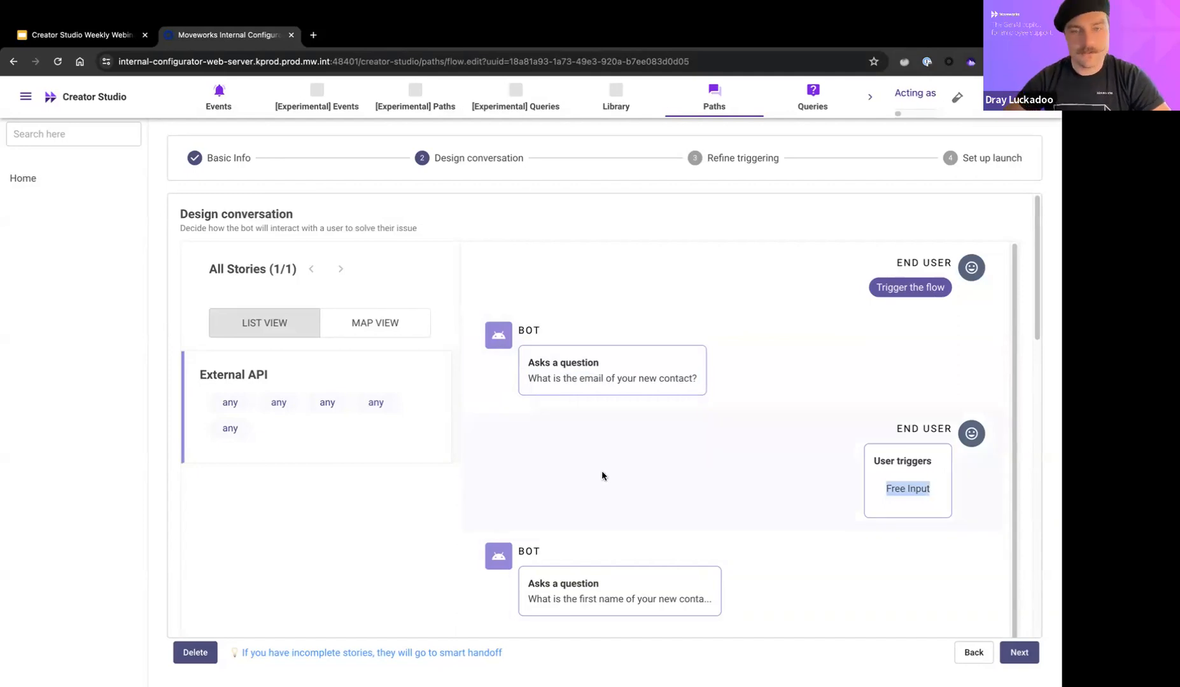
scroll(536, 490, "down", 1)
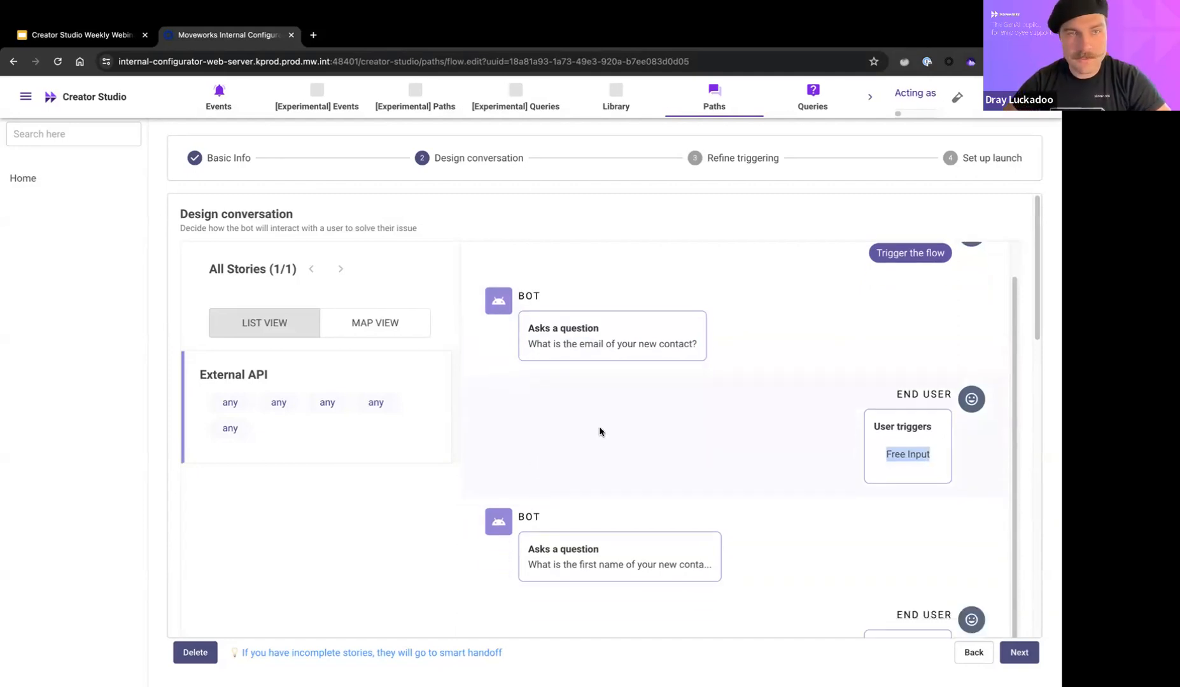
left_click_drag(551, 554, 730, 553)
scroll(729, 553, "down", 1)
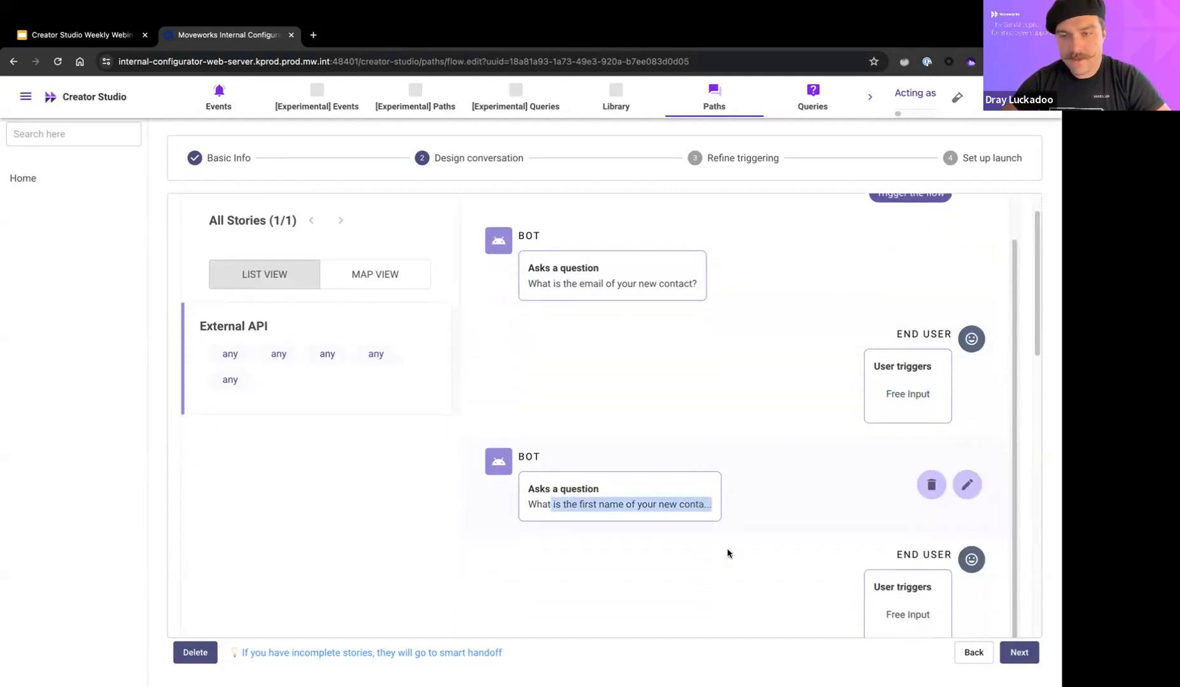
scroll(727, 554, "down", 2)
scroll(761, 519, "down", 5)
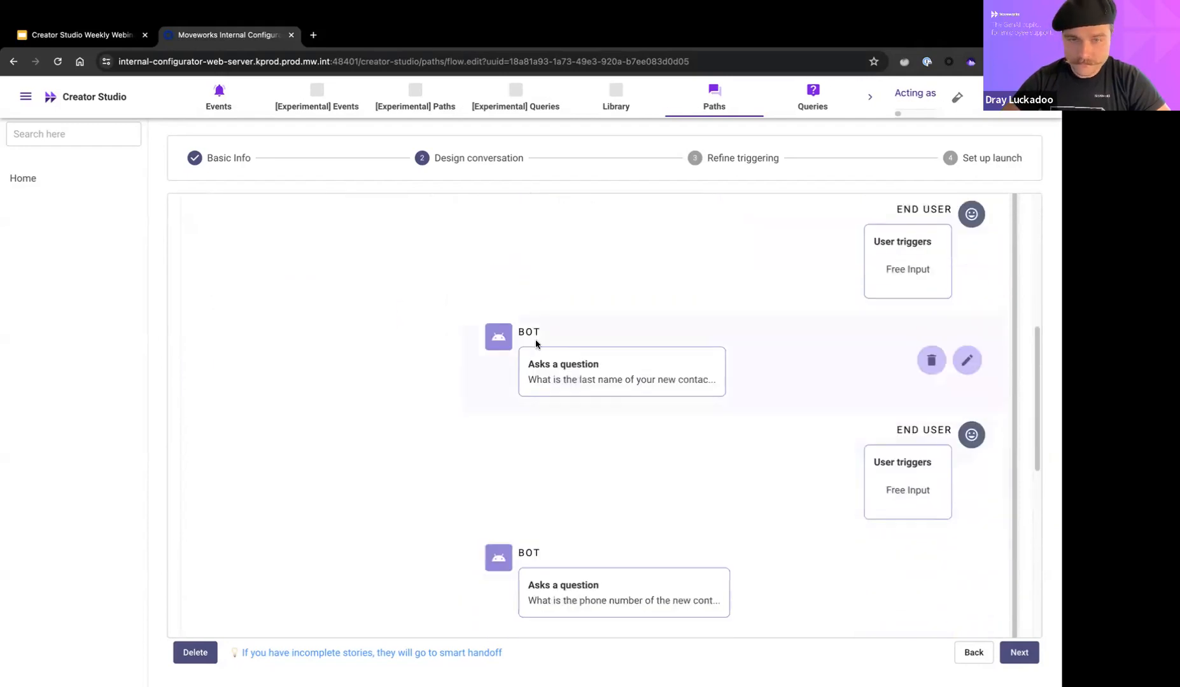
left_click_drag(529, 381, 707, 380)
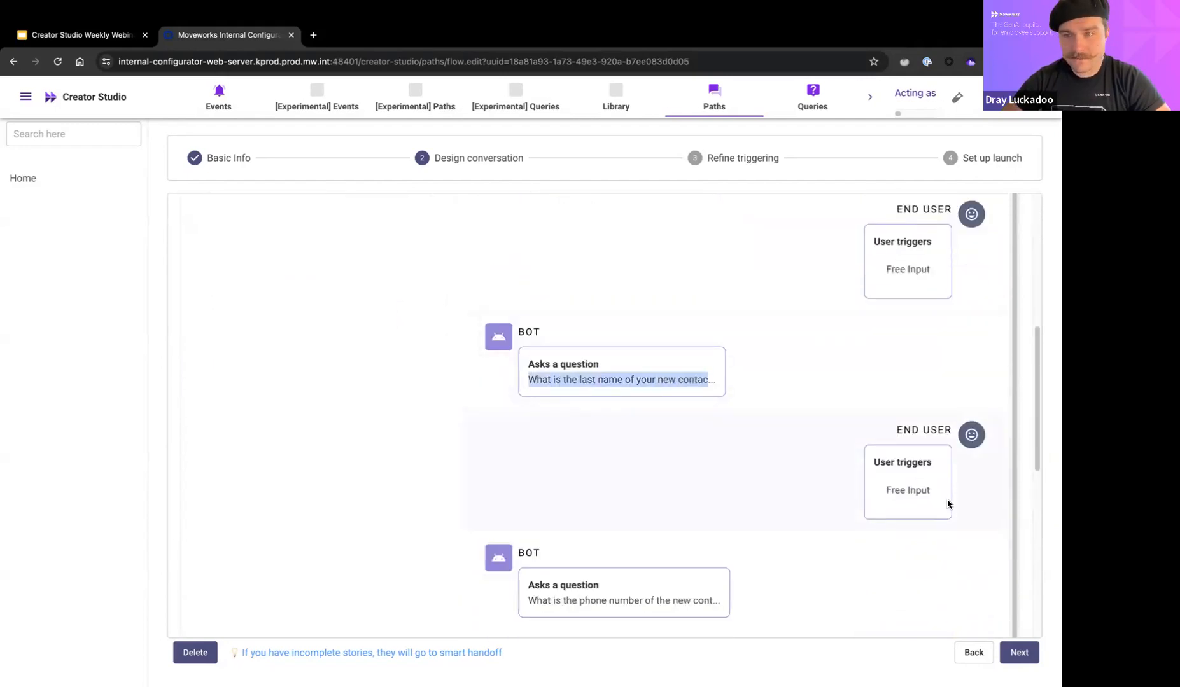
scroll(793, 507, "down", 3)
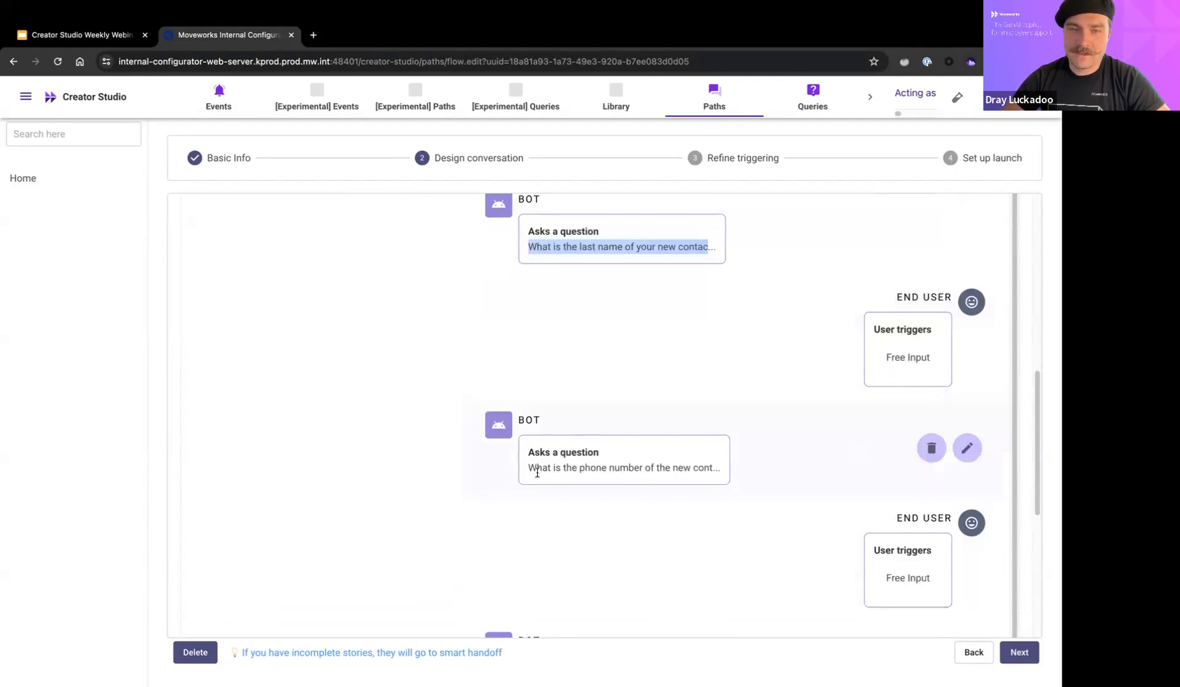
double_click(538, 470)
left_click_drag(537, 470, 713, 470)
scroll(696, 469, "down", 3)
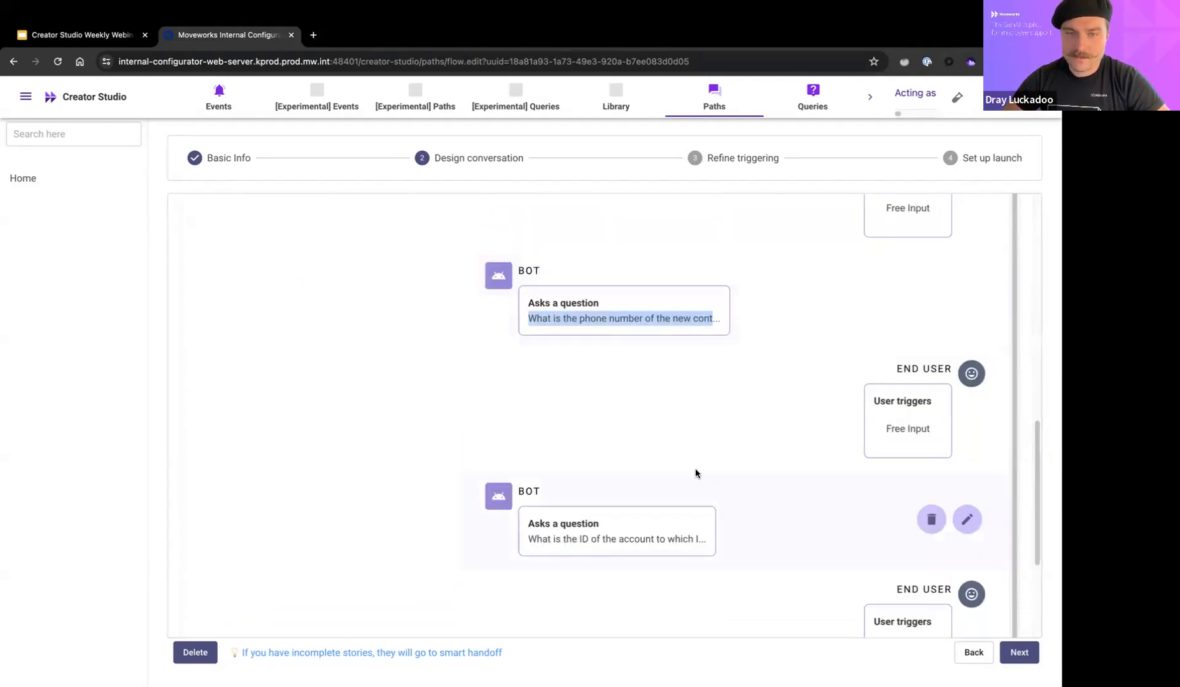
left_click(534, 538)
left_click_drag(533, 538, 692, 539)
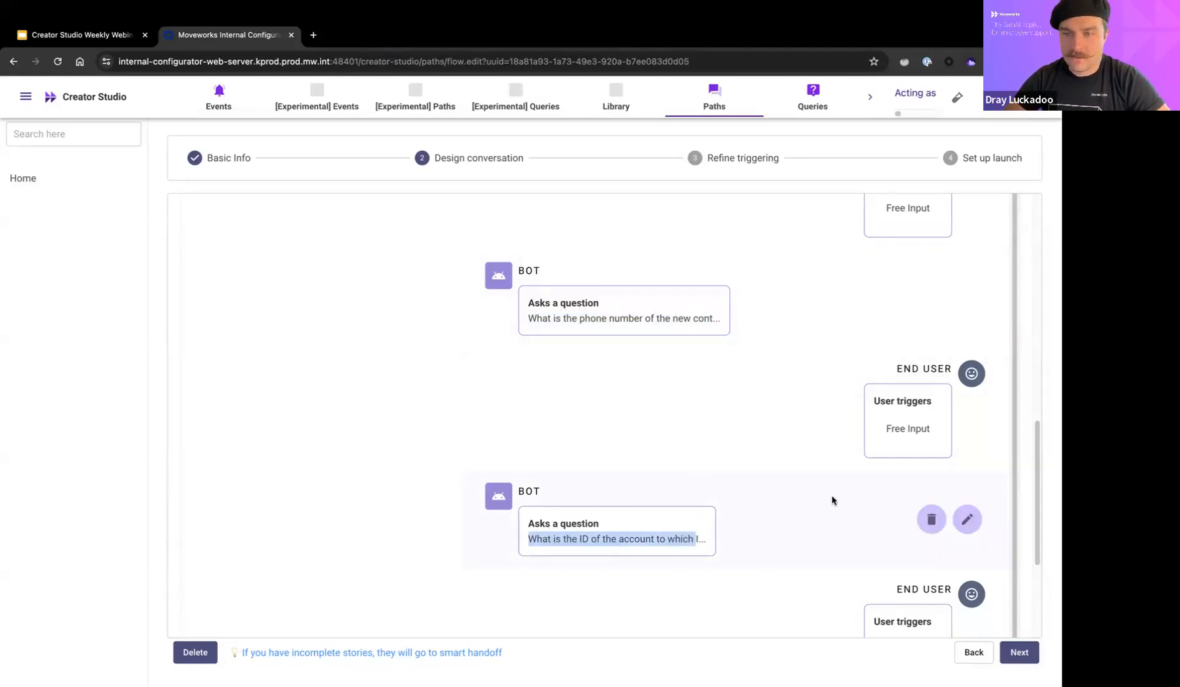
scroll(788, 505, "down", 3)
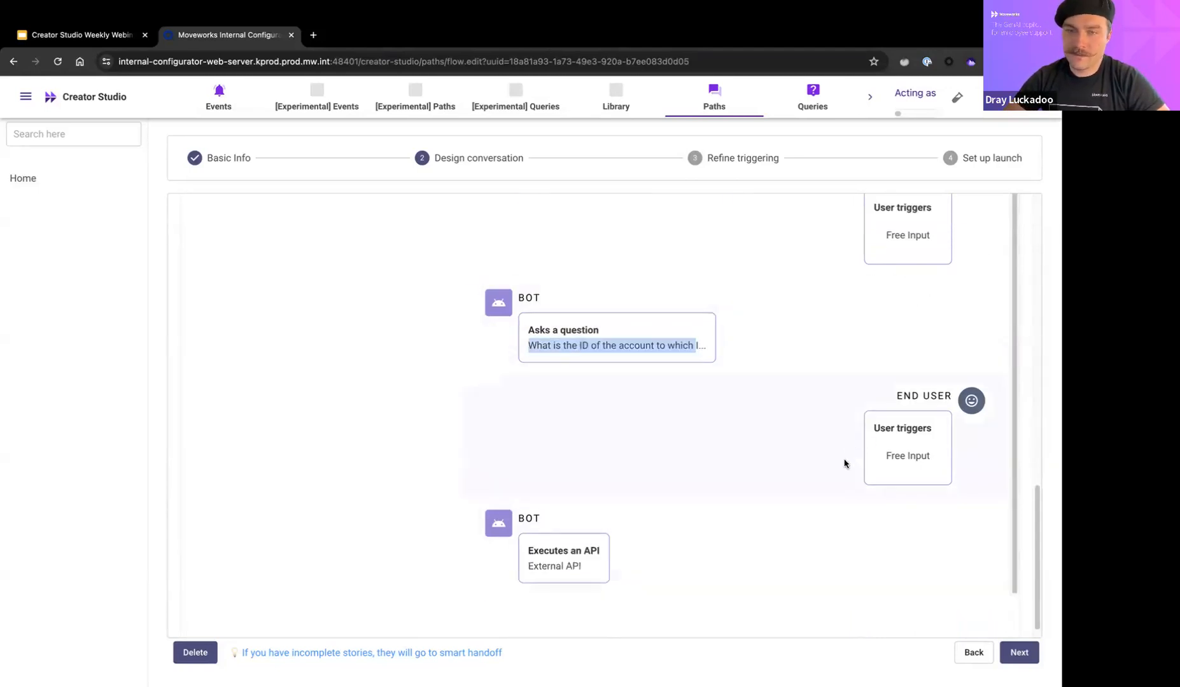
scroll(700, 503, "down", 1)
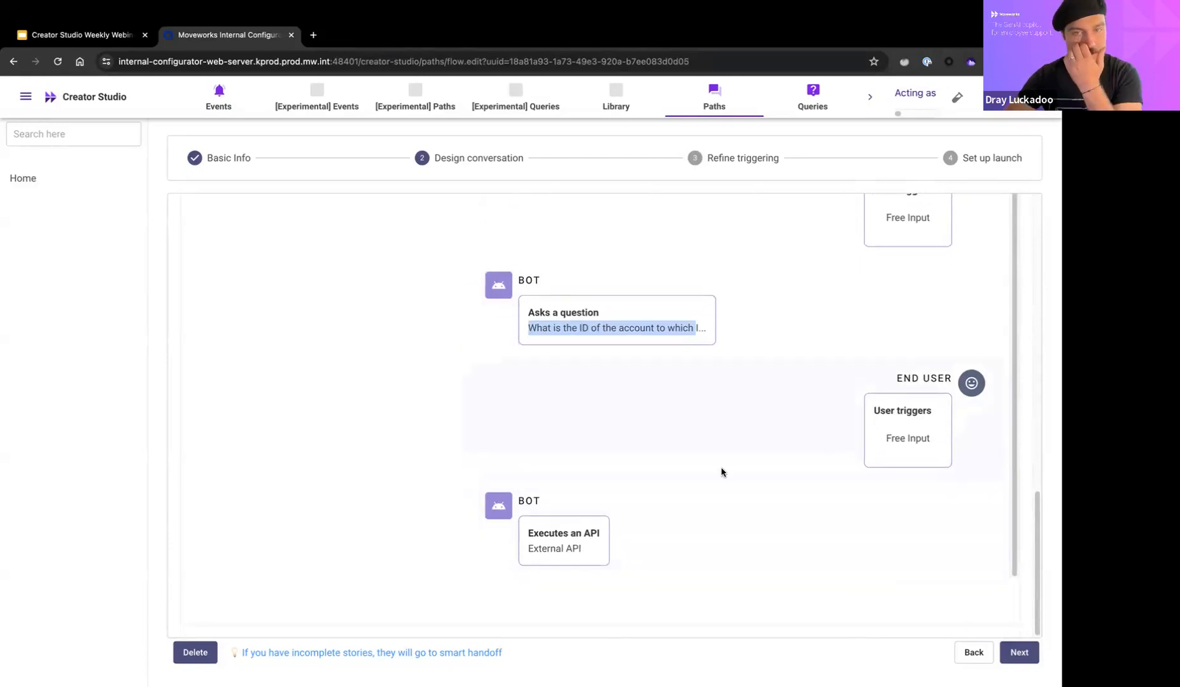
mouse_move(567, 513)
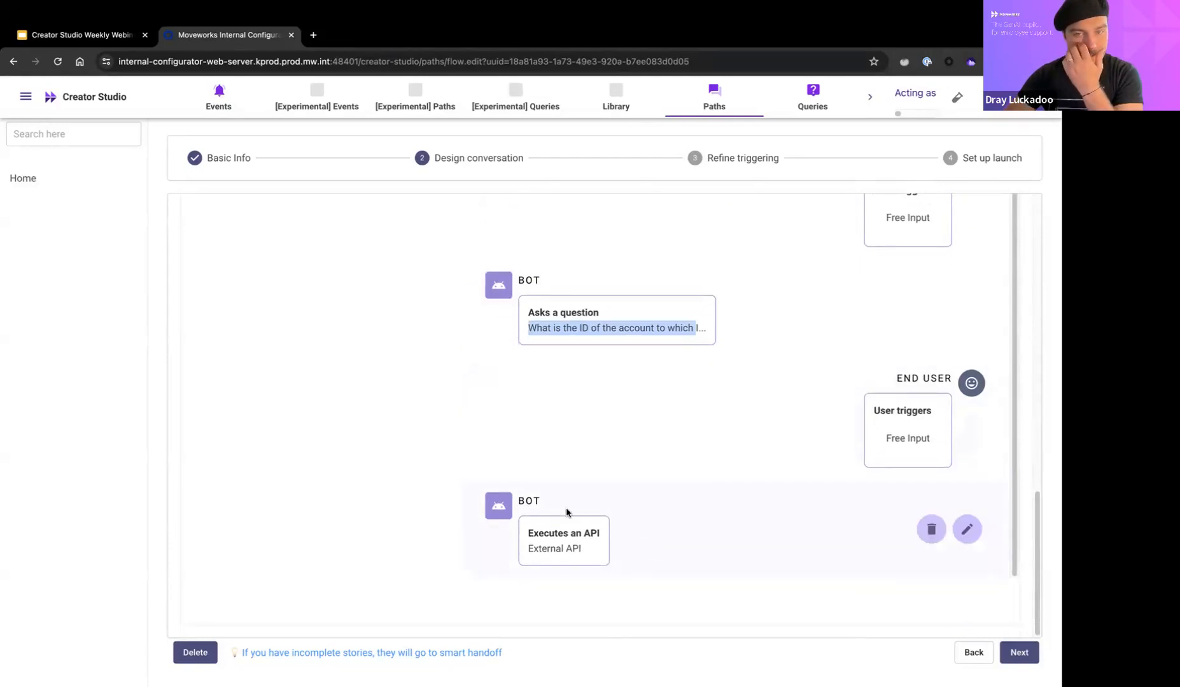
Step: Edit the Executes an API step and point out the Contact endpoint path in API Connection
left_click(966, 531)
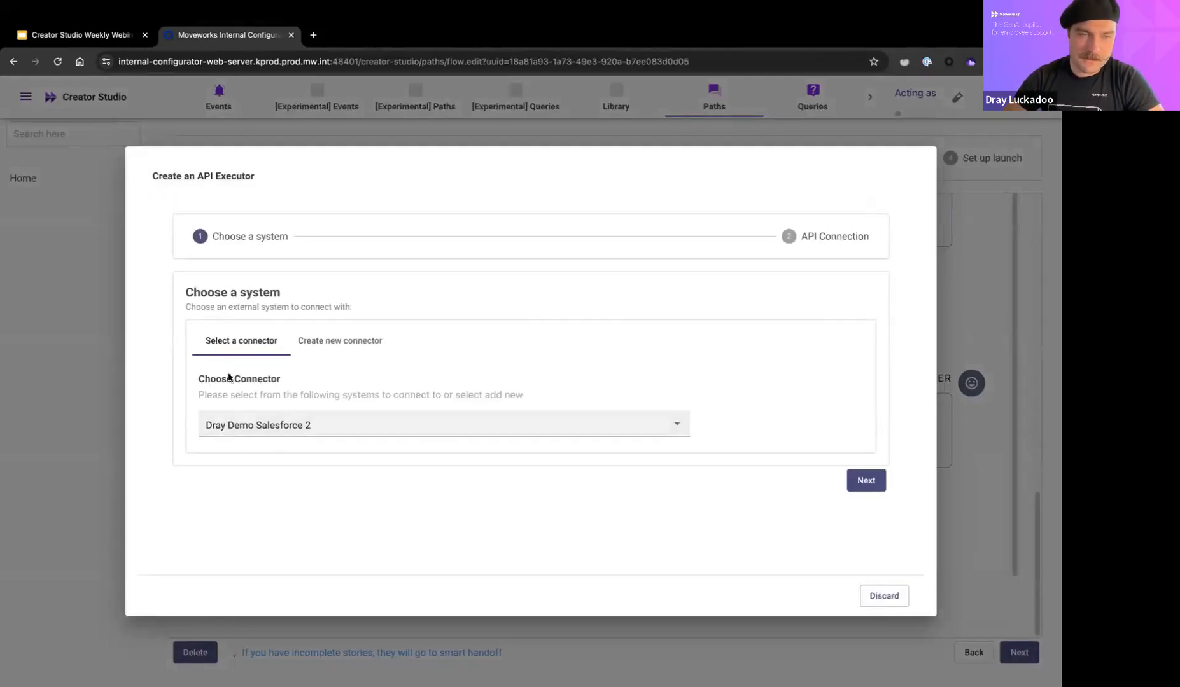
left_click(857, 485)
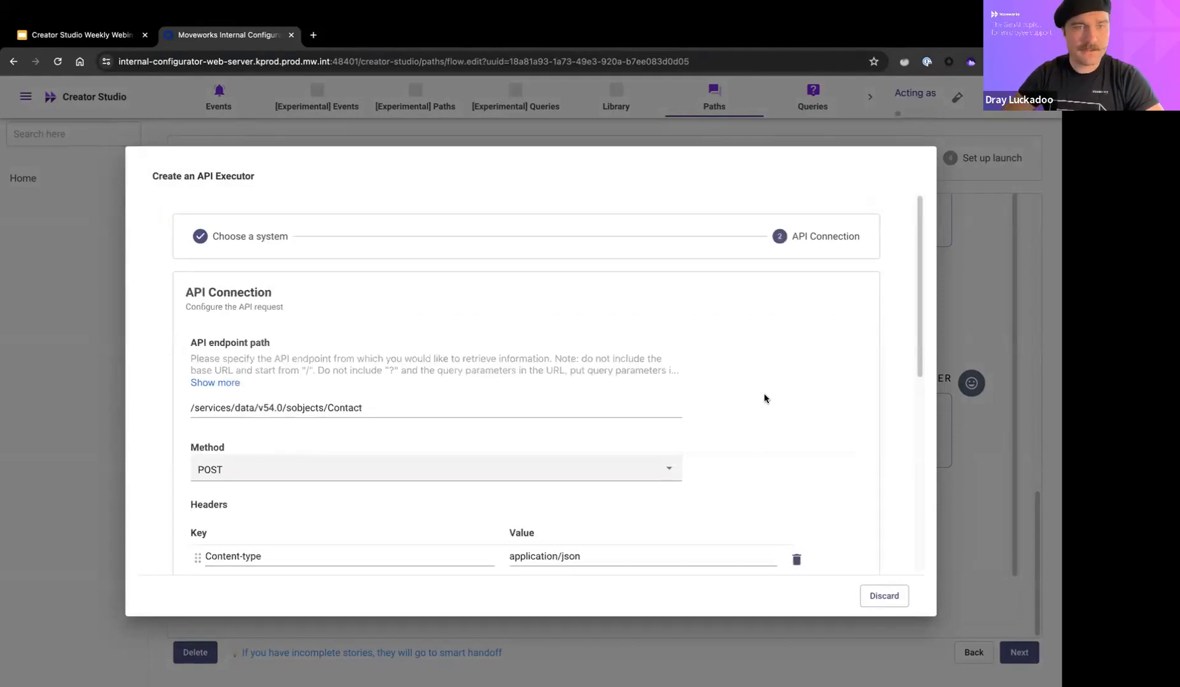
left_click(194, 407)
mouse_move(194, 408)
left_mouse_down()
mouse_move(362, 409)
mouse_move(194, 401)
left_mouse_up()
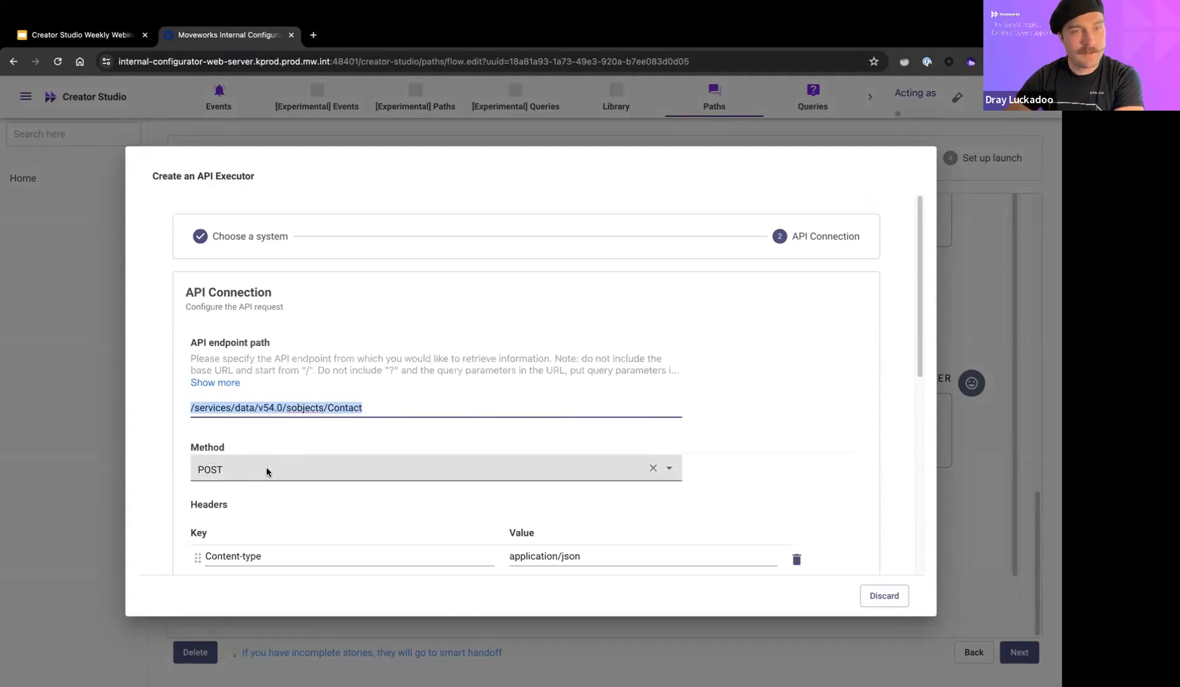
Step: Review the Content-type header set to application/json in the API executor
scroll(735, 268, "down", 2)
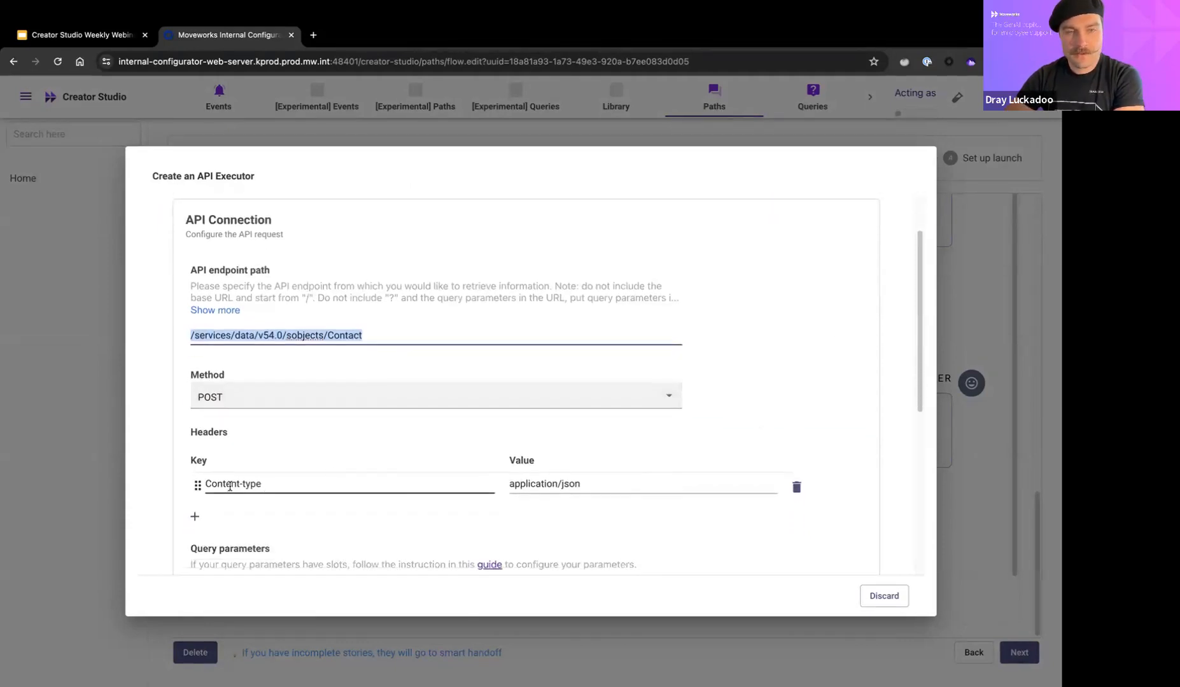
triple_click(230, 486)
left_click(518, 484)
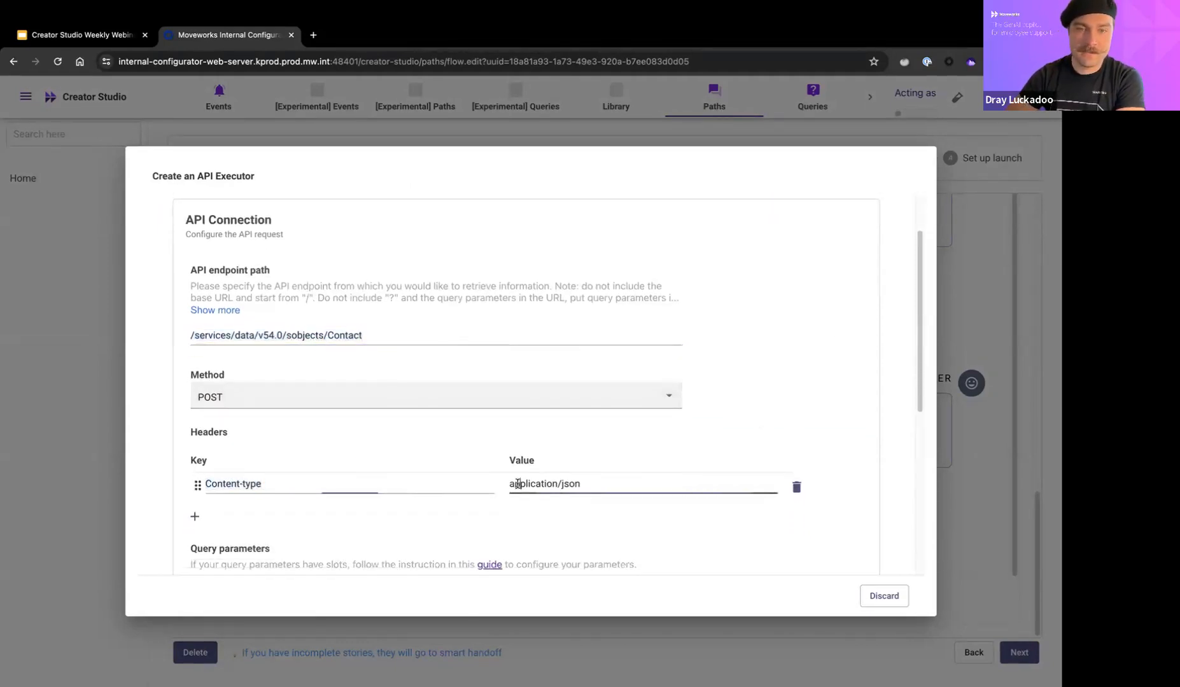
left_click_drag(518, 485, 602, 486)
scroll(600, 485, "down", 5)
left_click_drag(189, 337, 361, 344)
Step: Review the JSON request body's LastName, first_name, contact_email and AccountId slots
scroll(359, 439, "down", 2)
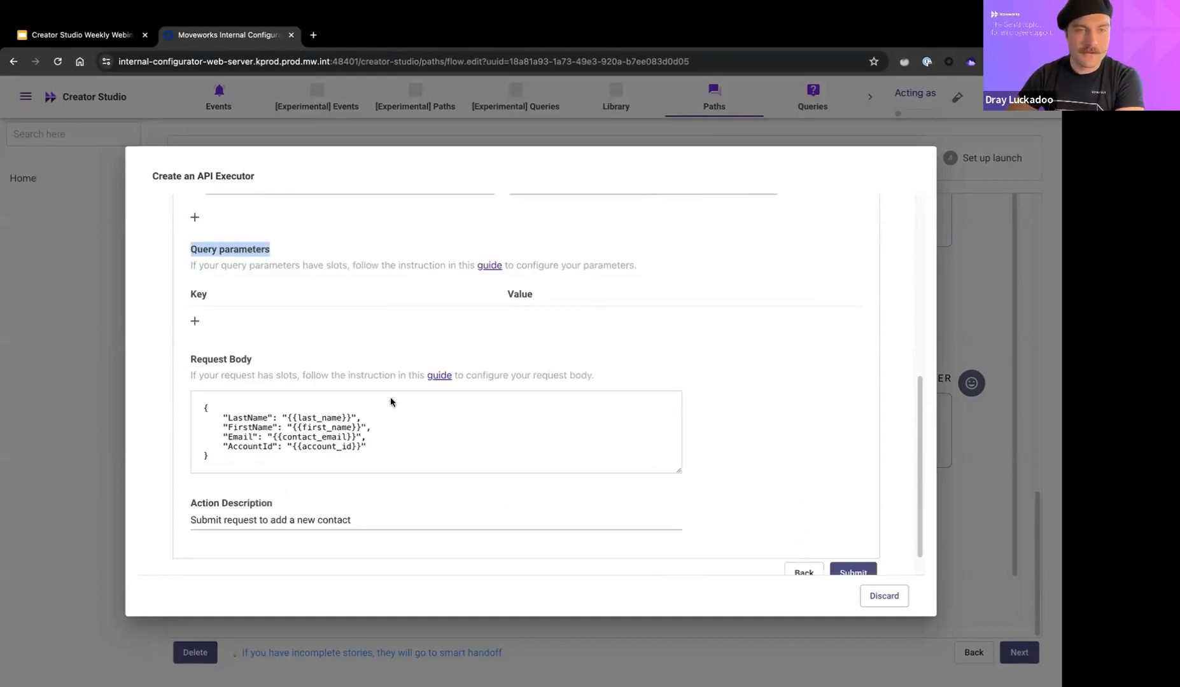
left_click_drag(191, 358, 285, 367)
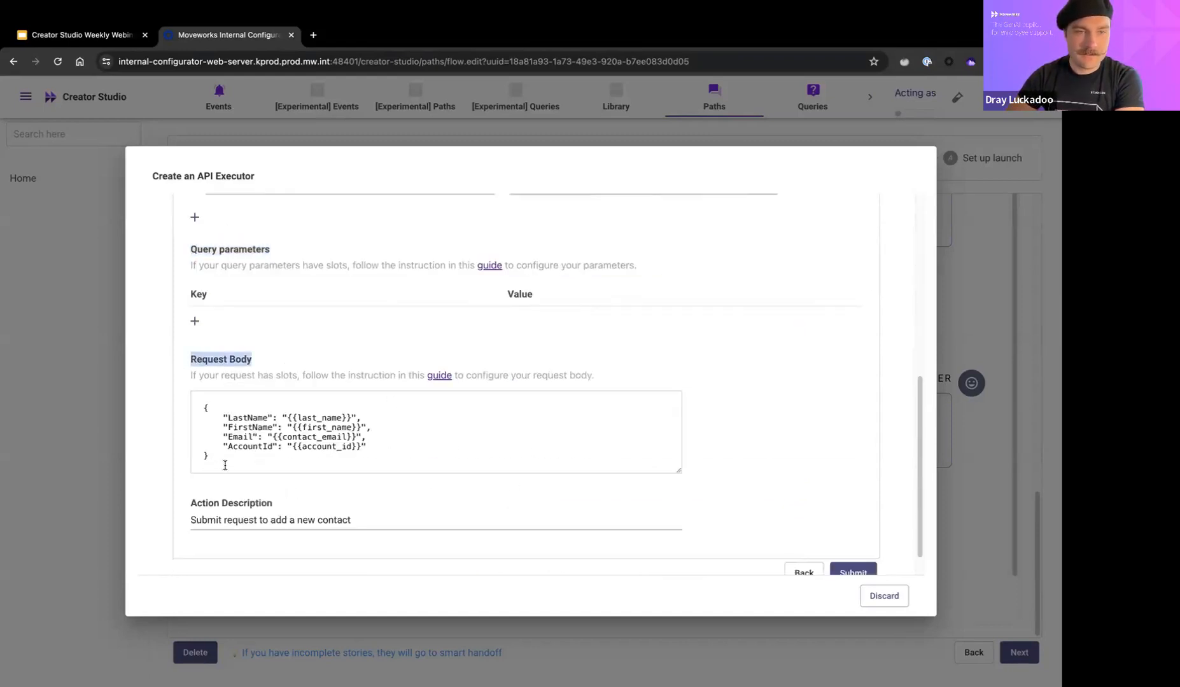
left_click_drag(225, 465, 153, 399)
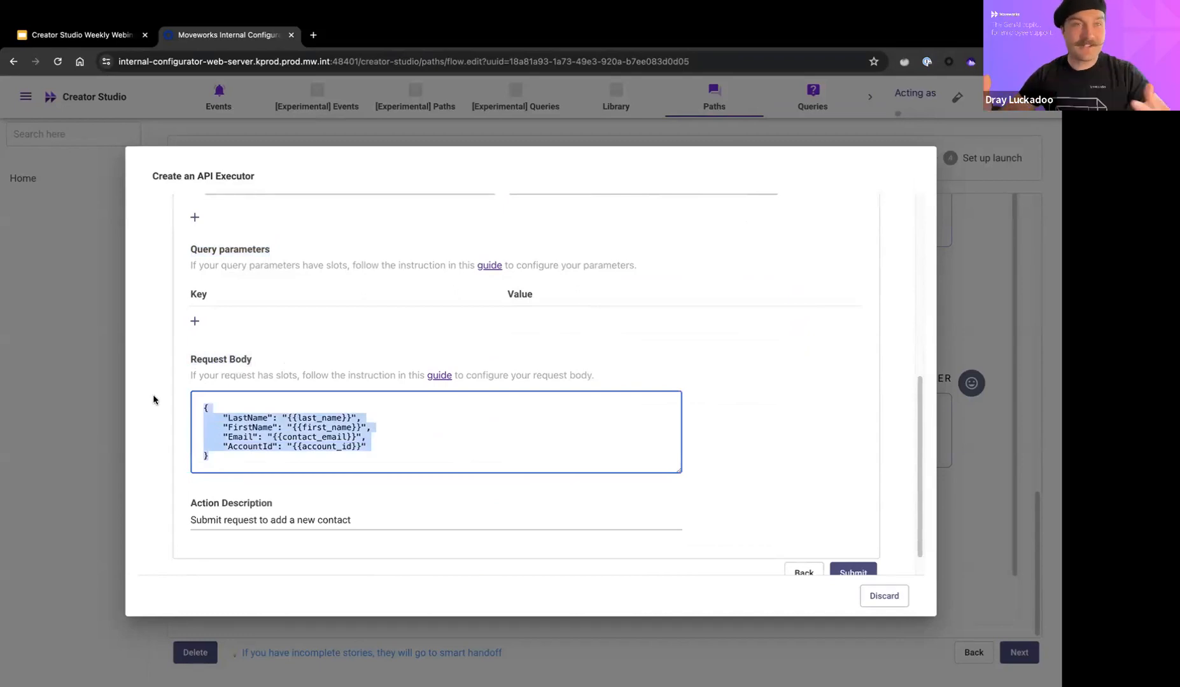
double_click(239, 416)
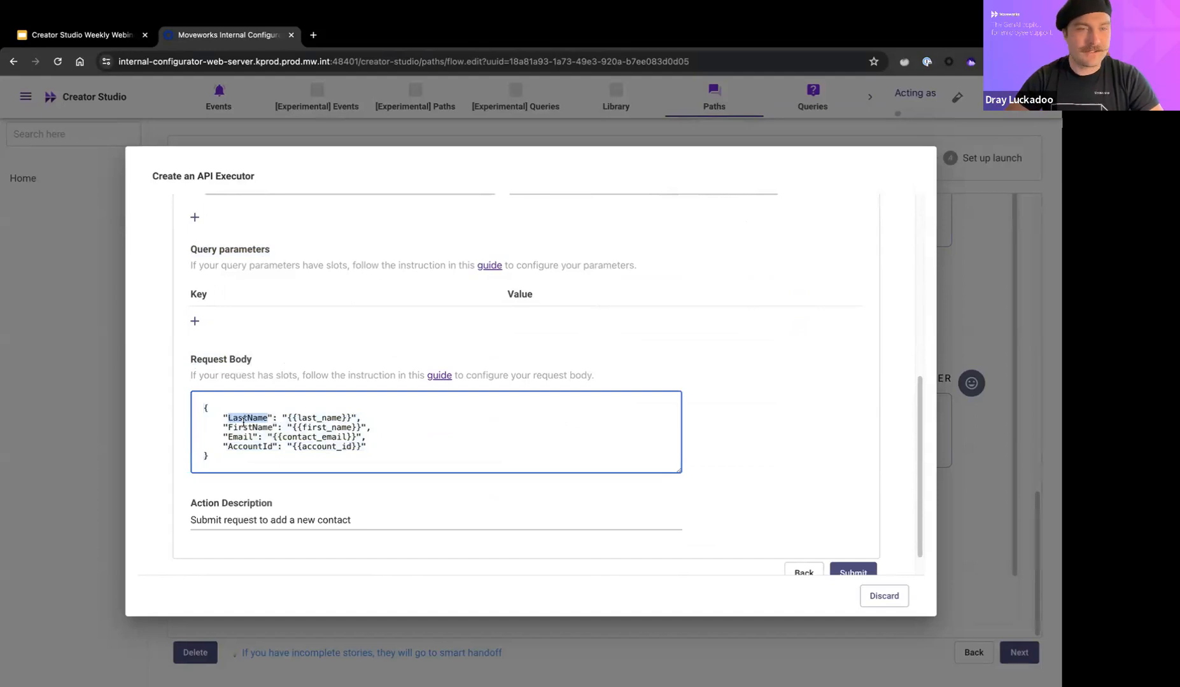
left_click_drag(288, 417, 354, 416)
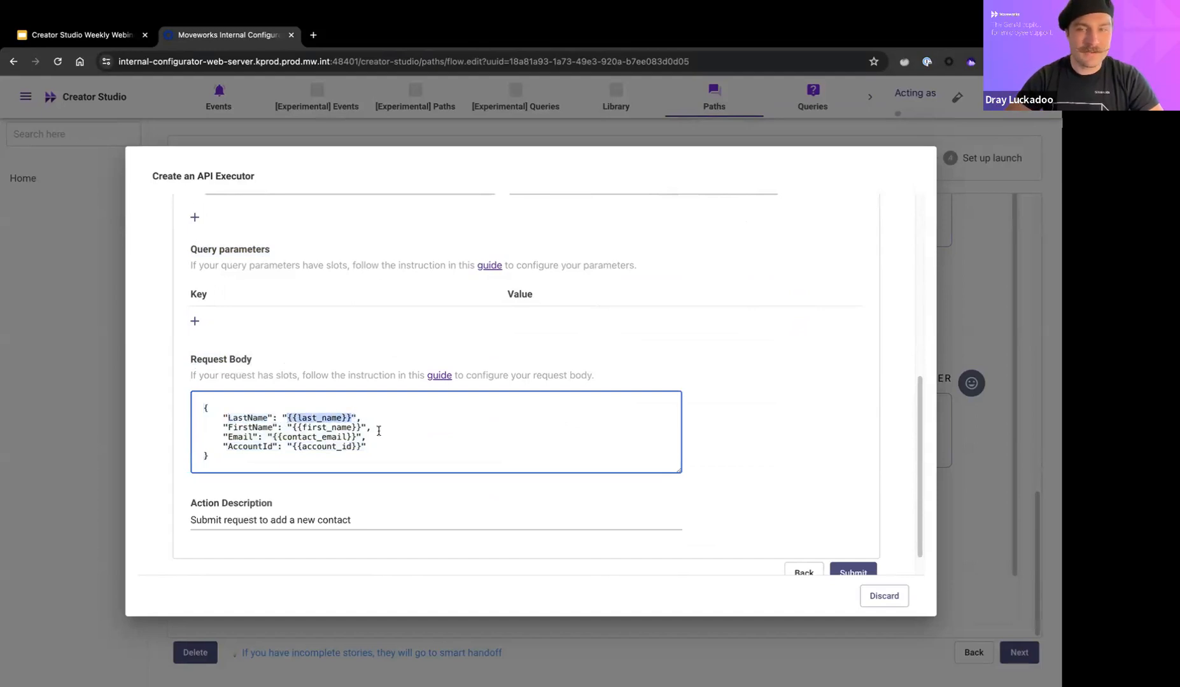
double_click(243, 417)
double_click(317, 427)
left_click(238, 444)
double_click(239, 446)
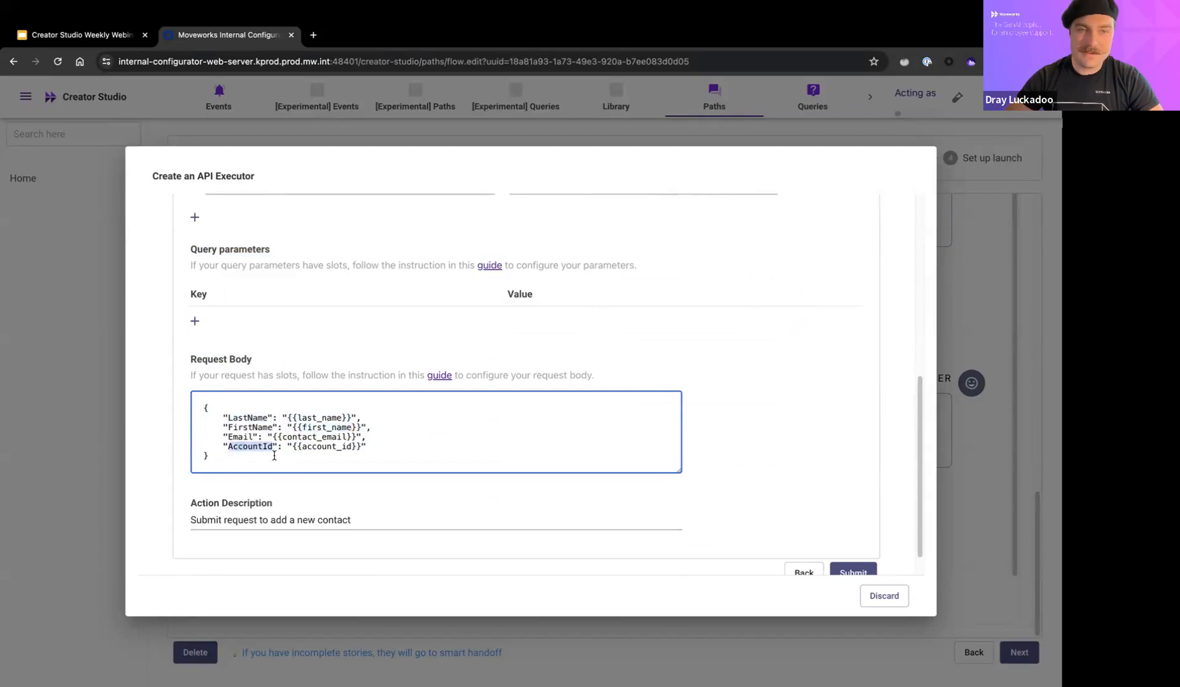
double_click(332, 436)
Step: Check the 'Submit request to add a new contact' description and submit the API executor
left_click_drag(191, 520, 352, 521)
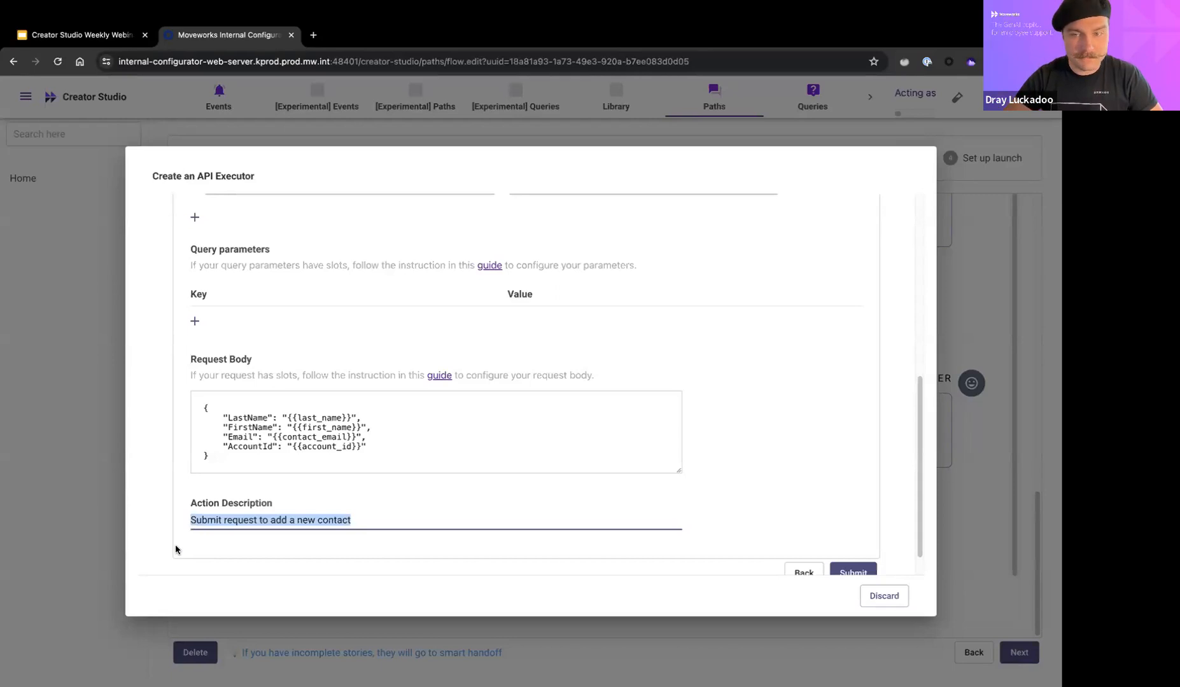
scroll(176, 549, "down", 1)
scroll(528, 457, "up", 6)
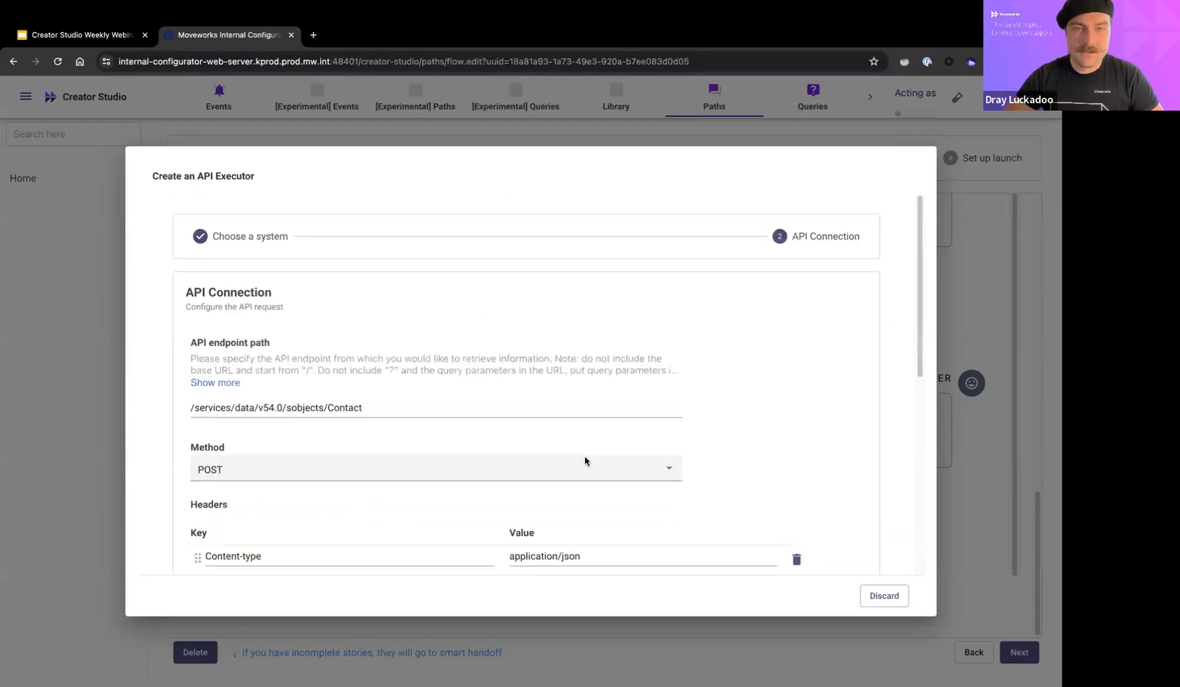
scroll(803, 388, "down", 5)
scroll(785, 453, "down", 2)
left_click(854, 540)
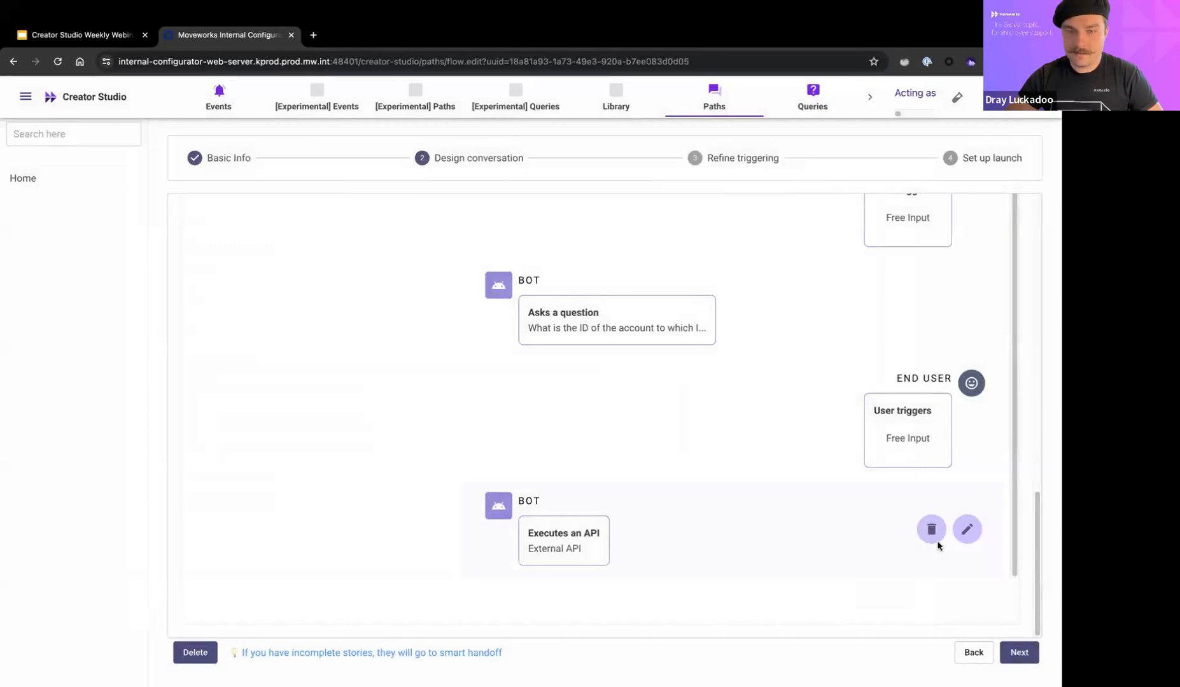
Step: Review the should-trigger and should-not-trigger utterances in Refine triggering, then proceed to Set up launch
left_click(1017, 652)
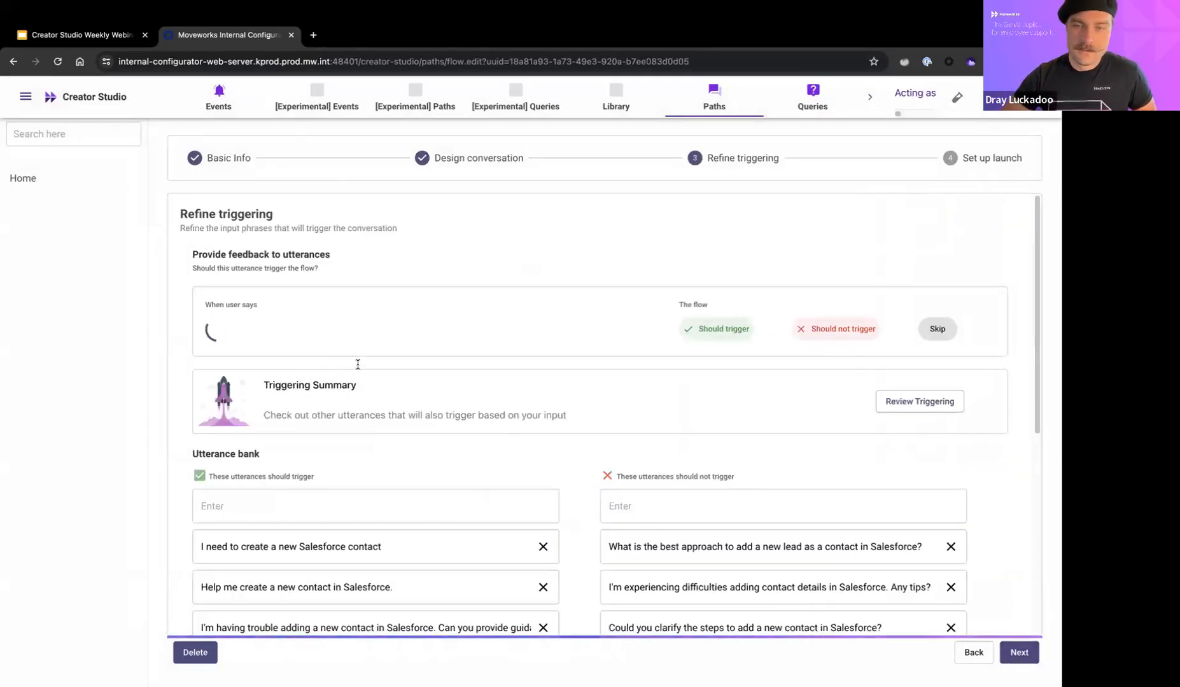
scroll(585, 423, "down", 5)
scroll(582, 437, "up", 5)
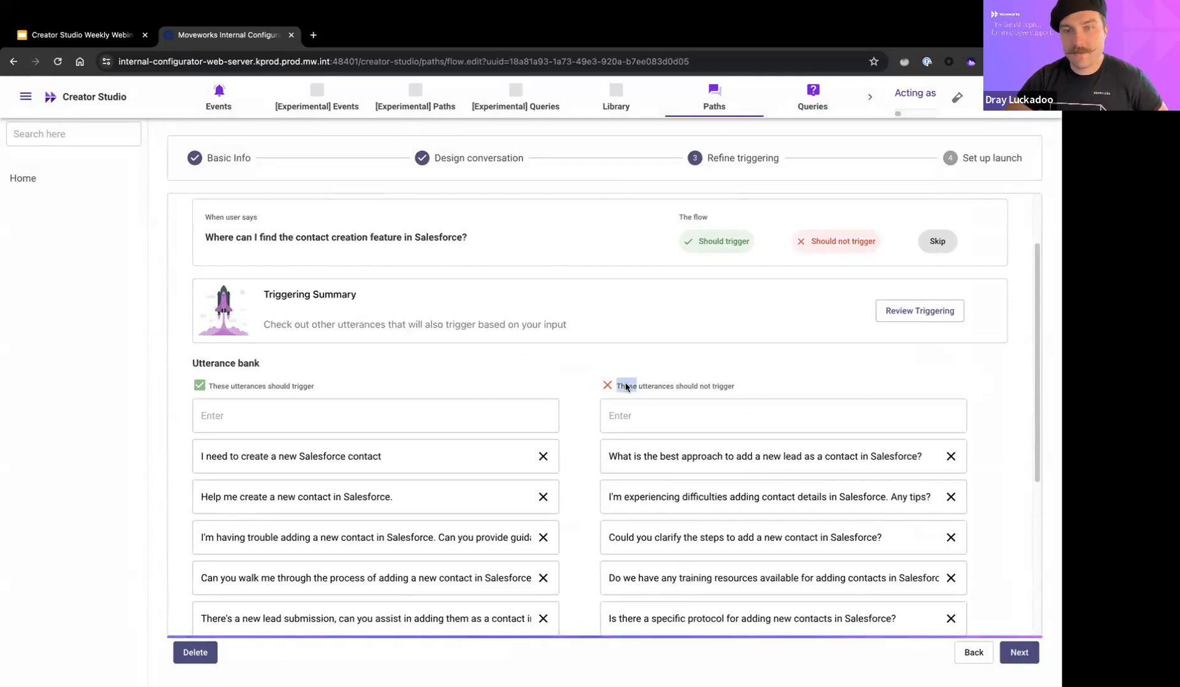
left_click_drag(614, 385, 735, 387)
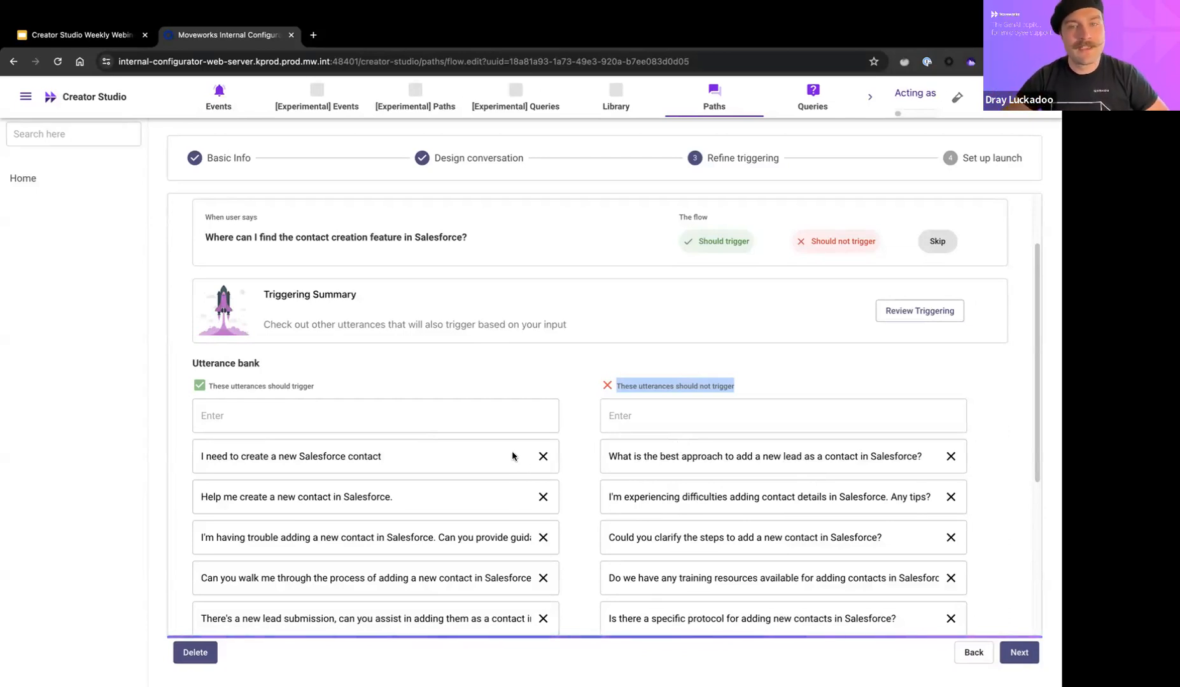
scroll(438, 551, "down", 2)
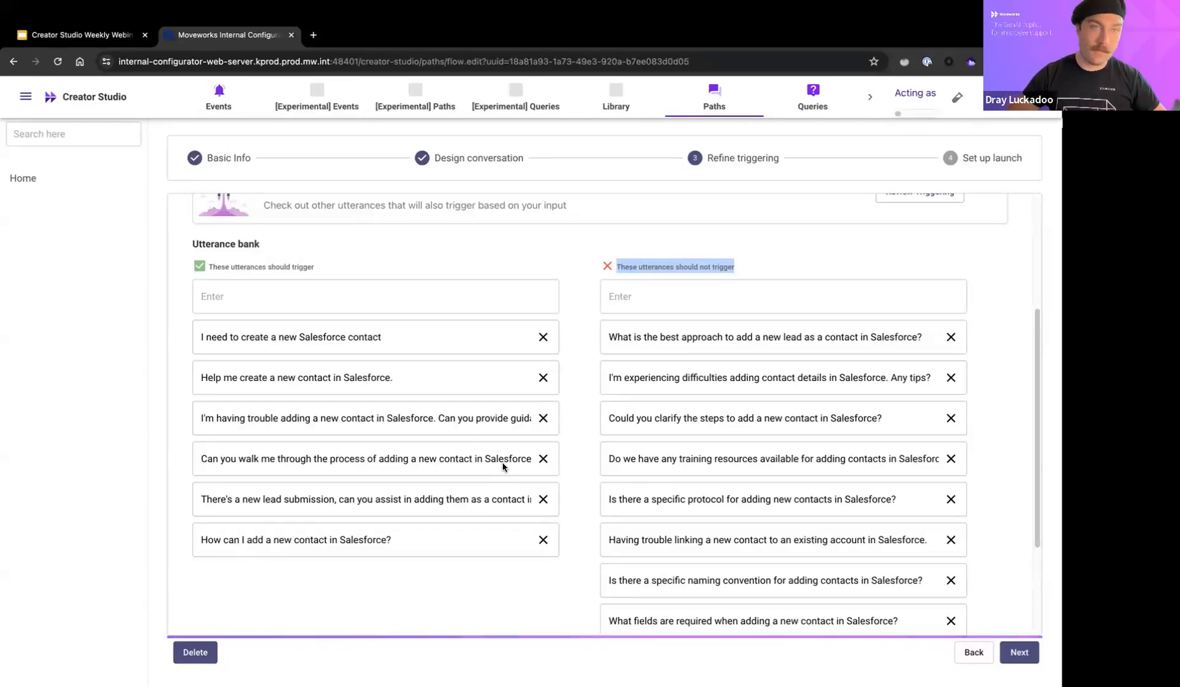
scroll(541, 576, "down", 3)
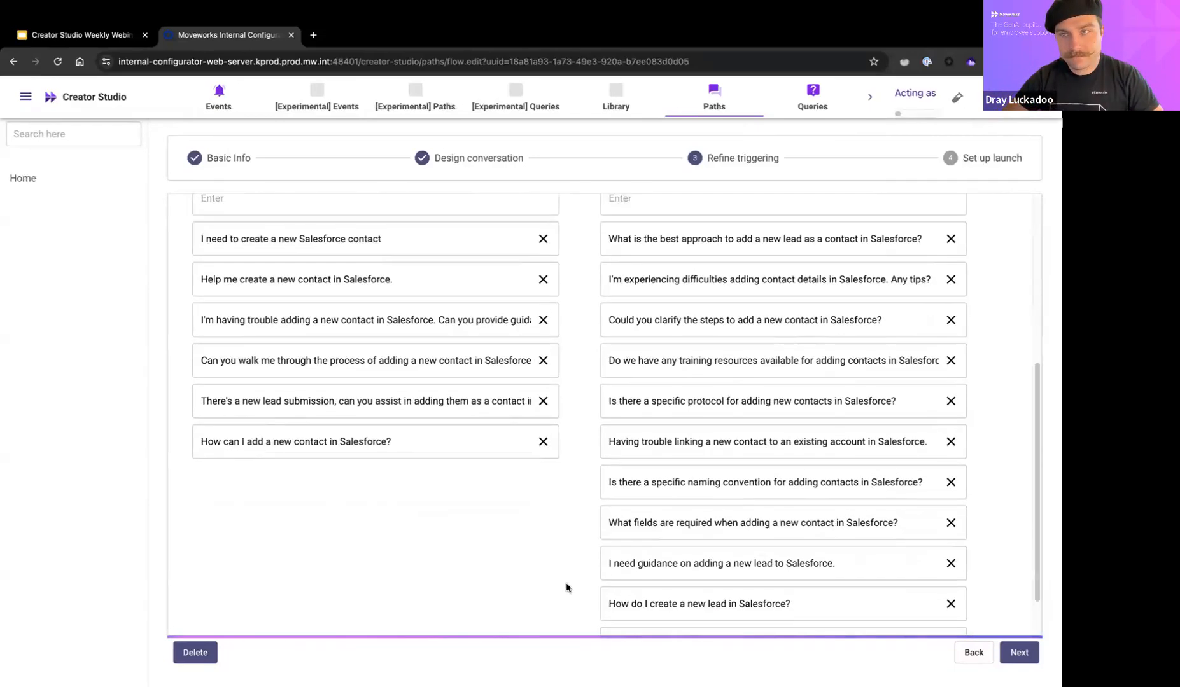
left_click(1018, 652)
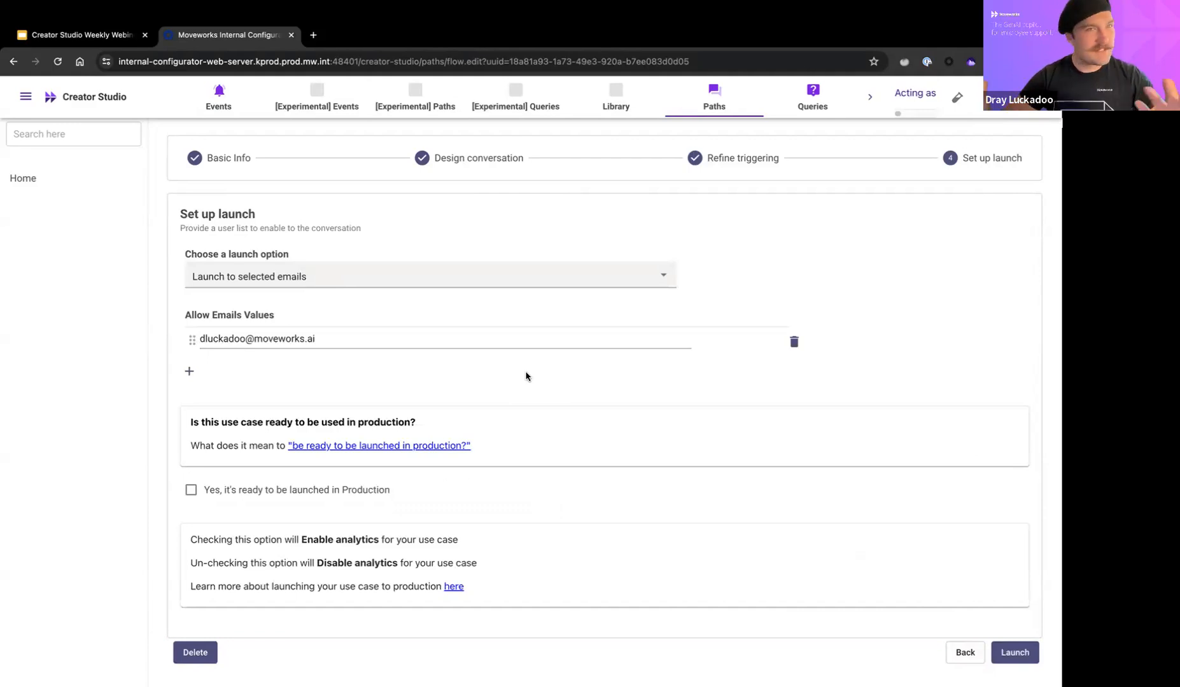
Step: Set the launch option to 'Launch to all users' and mark the path ready for Production
left_click(316, 275)
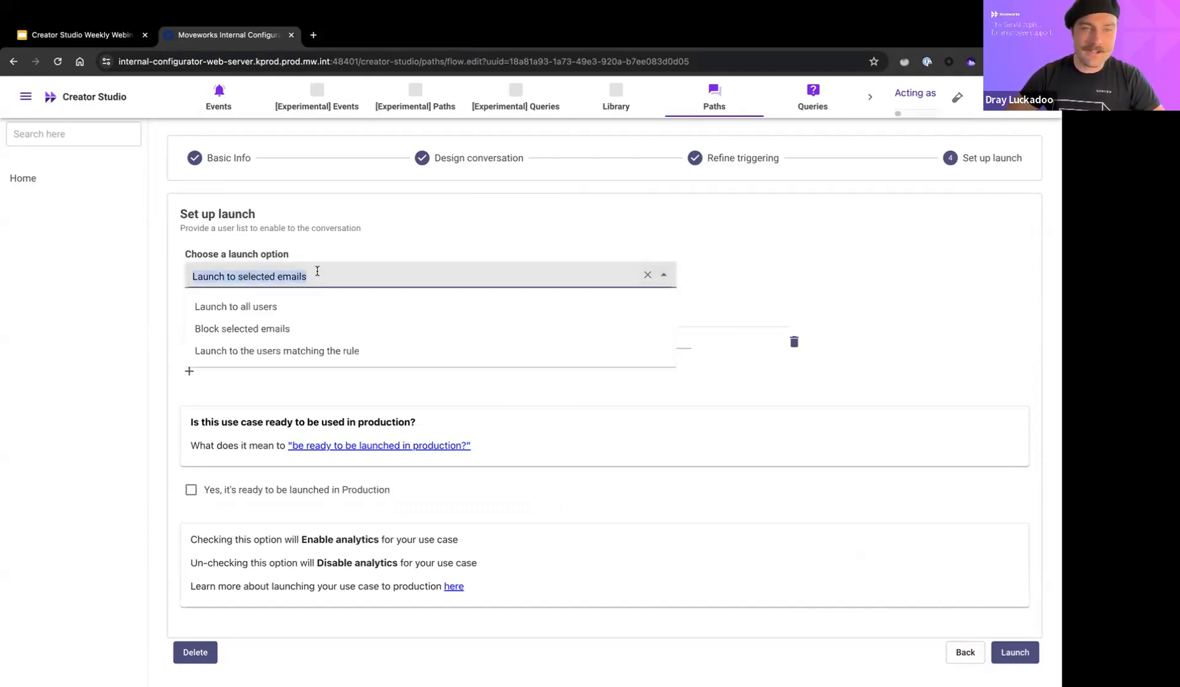
left_click(238, 308)
left_click(191, 435)
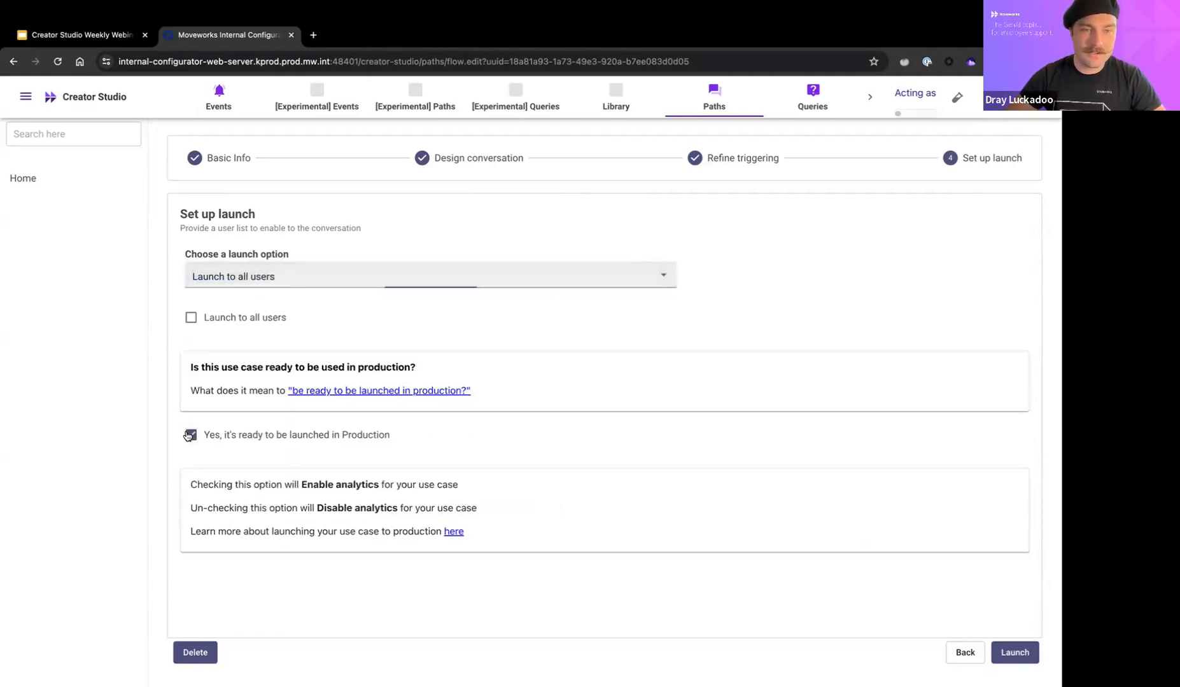
left_click(253, 319)
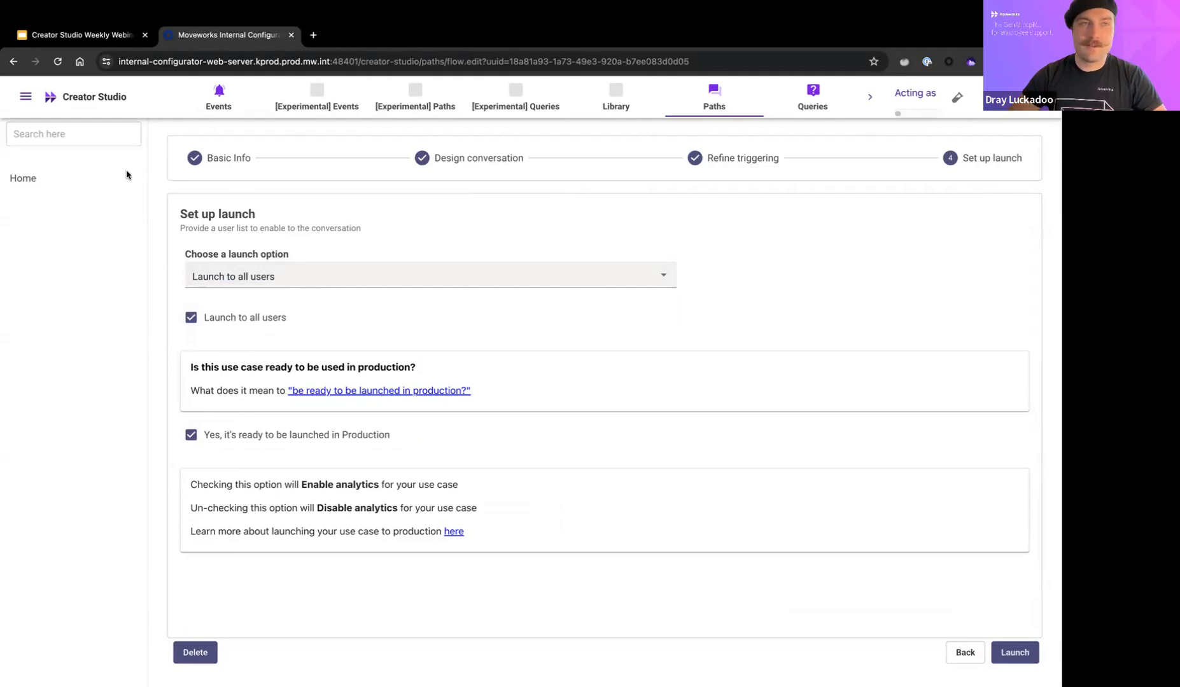
left_click(123, 42)
Step: Bring the full-screen Slack window forward and focus the m8 message field
key("ctrl+Up")
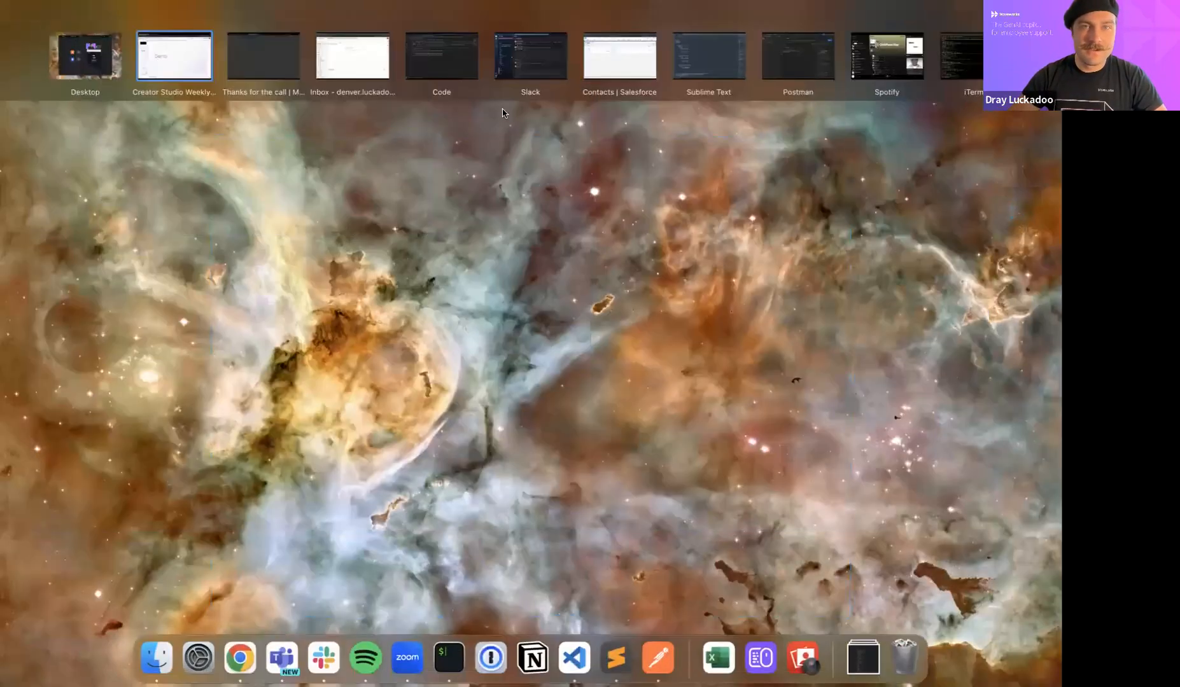
left_click(152, 56)
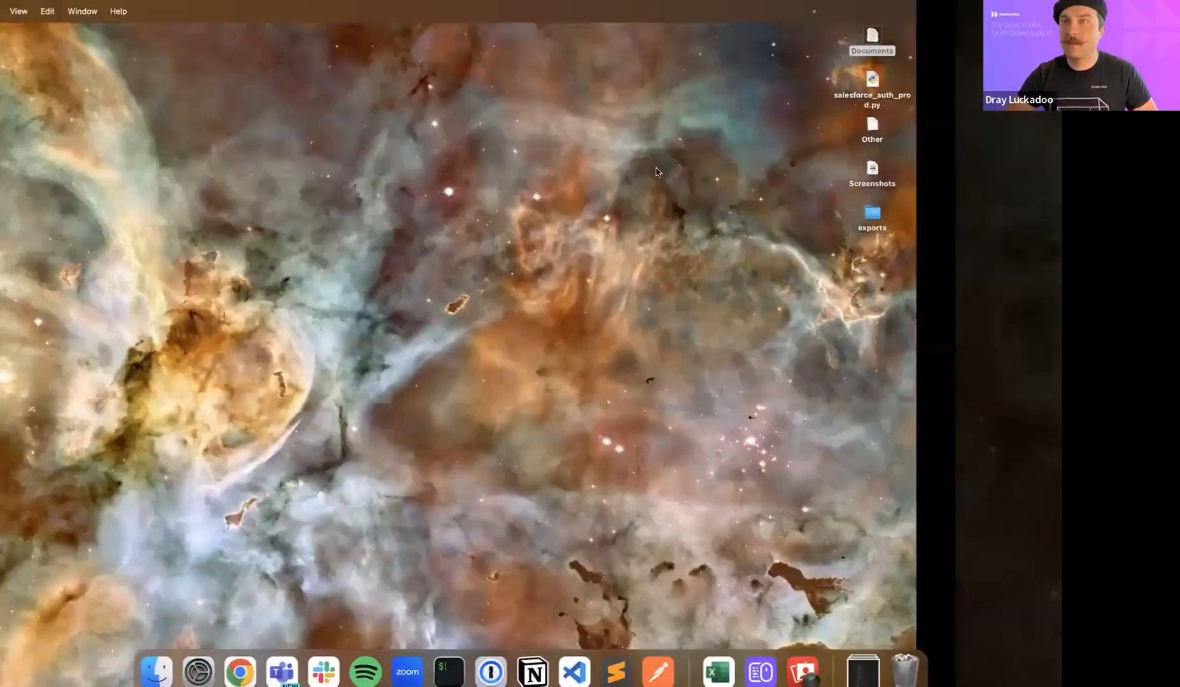
key("ctrl+Up")
mouse_move(536, 92)
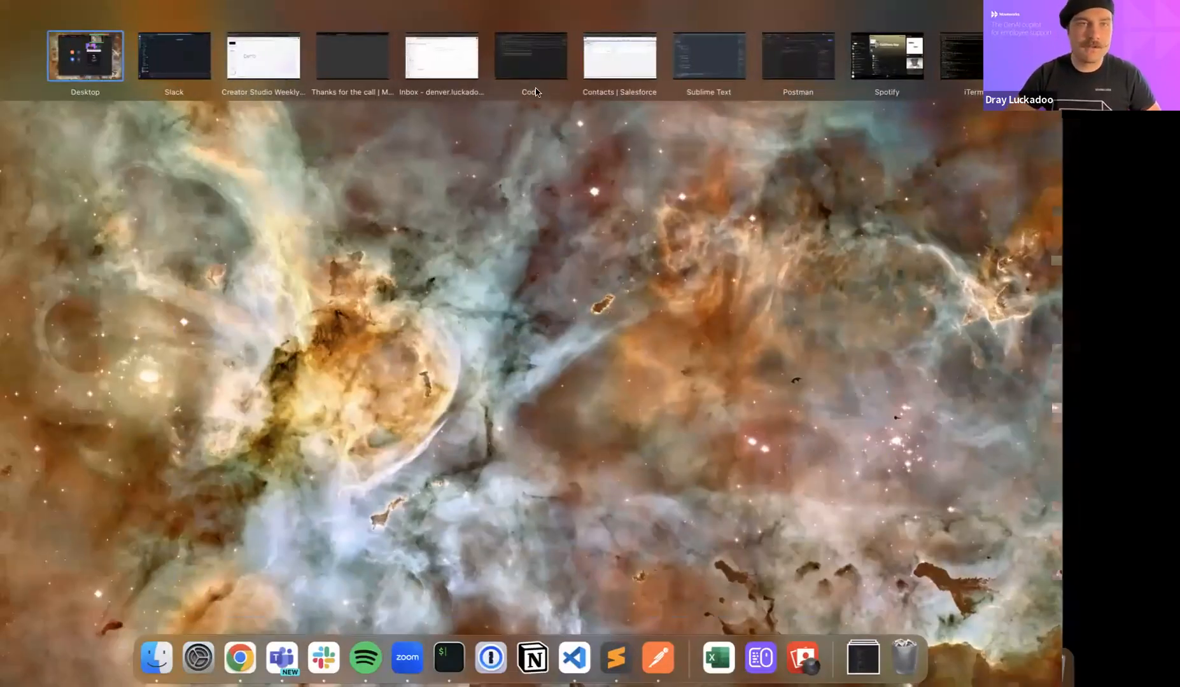
left_click(173, 56)
left_click(451, 605)
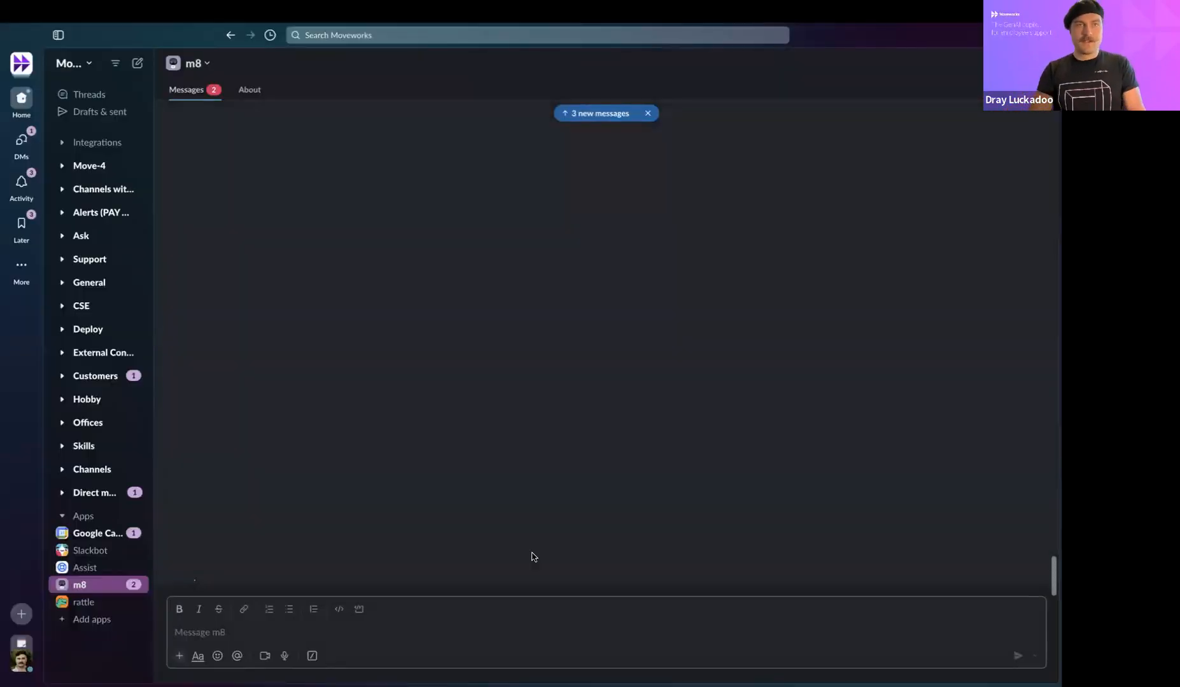
Step: Ask m8 'Can you help me create a new contact in salesforce?'
type("How")
key("BackSpace")
key("BackSpace")
key("BackSpace")
key("BackSpace")
type("Can you help me create a new con")
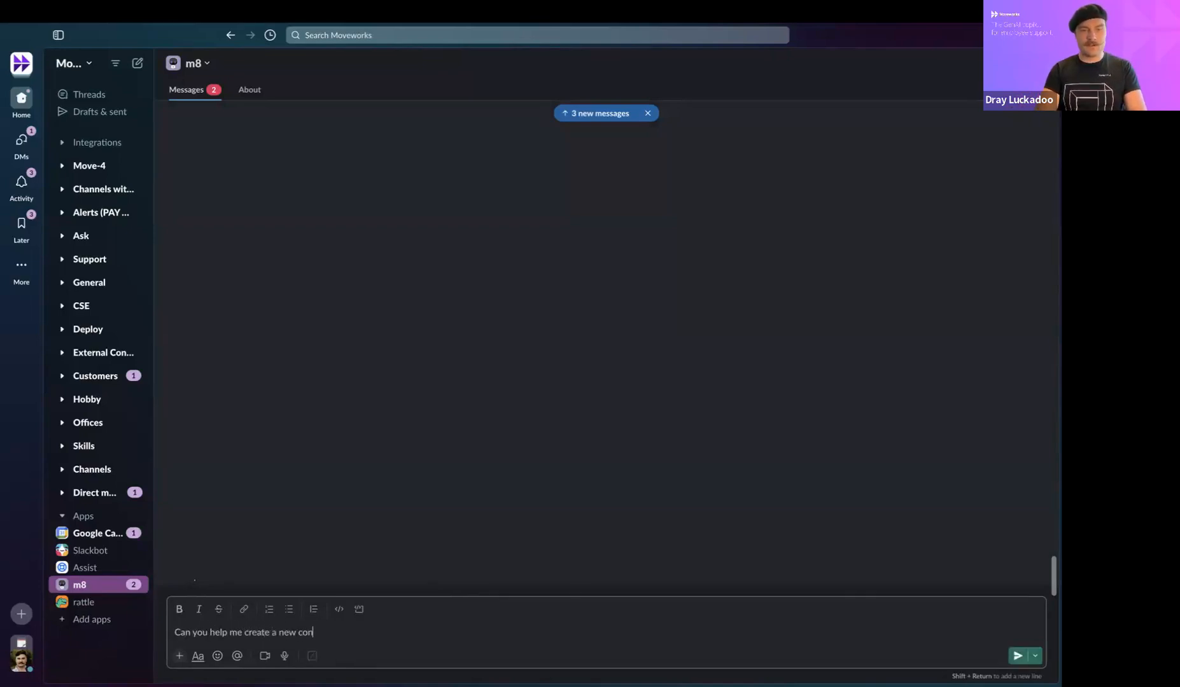
type("tact in salesforce")
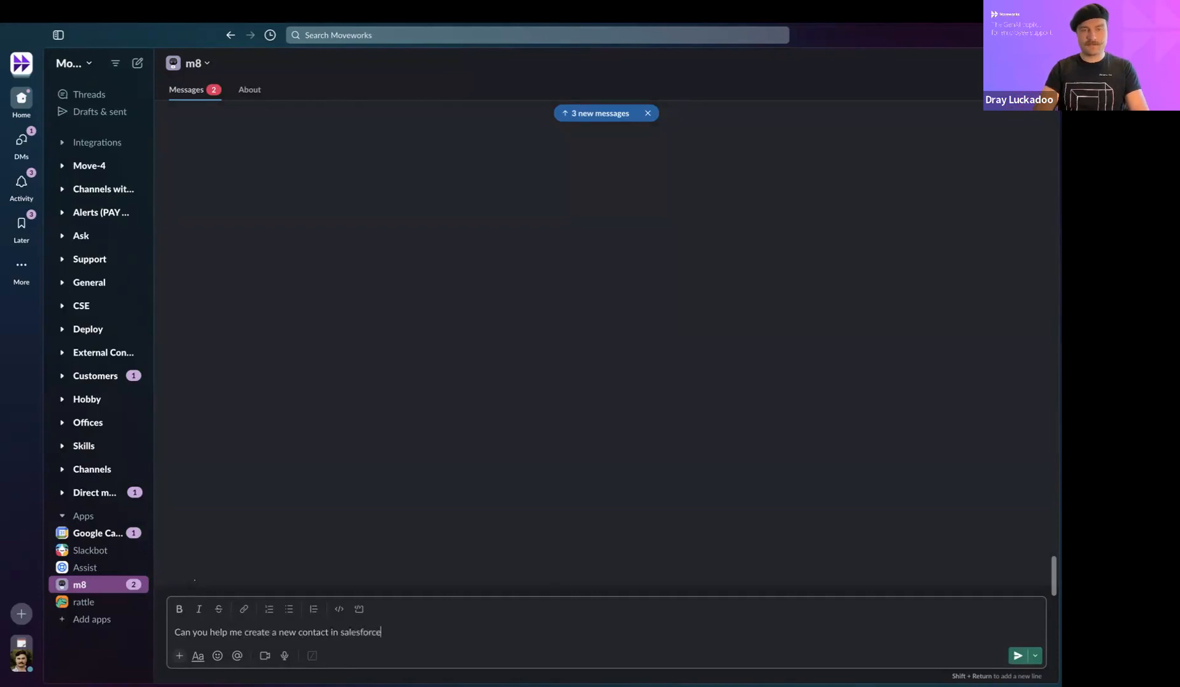
type("?")
key("Return")
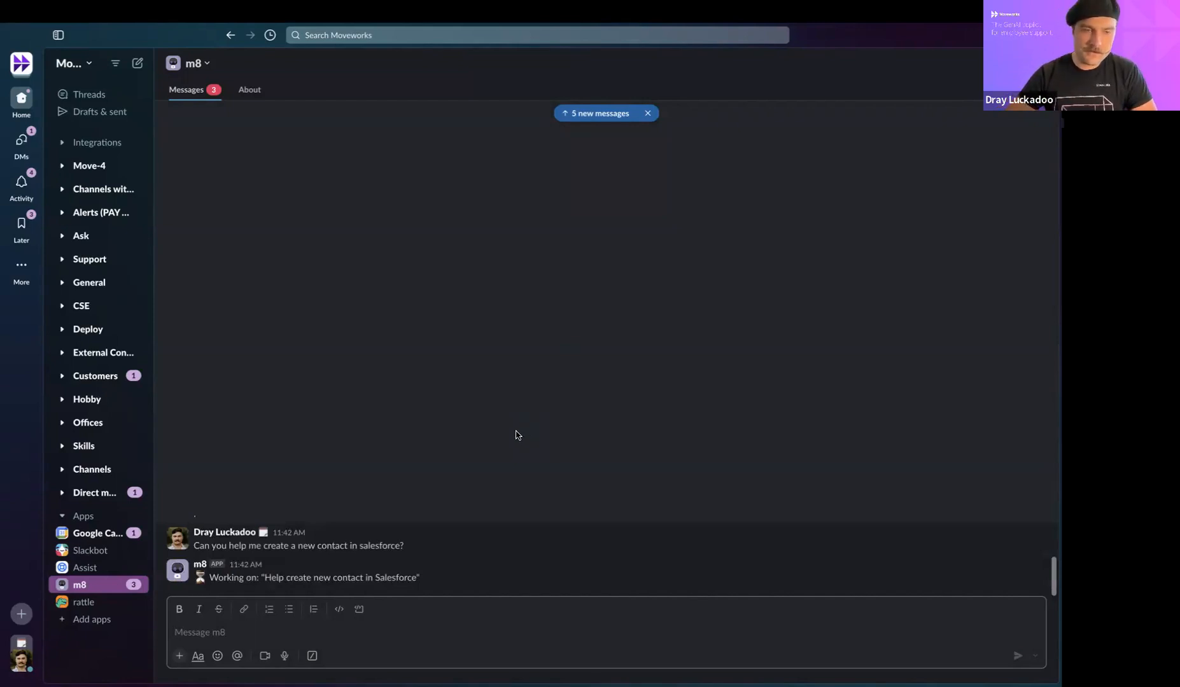
Step: Answer m8's email request with the contact's e-mail address
left_click_drag(257, 581, 342, 549)
left_click(318, 554)
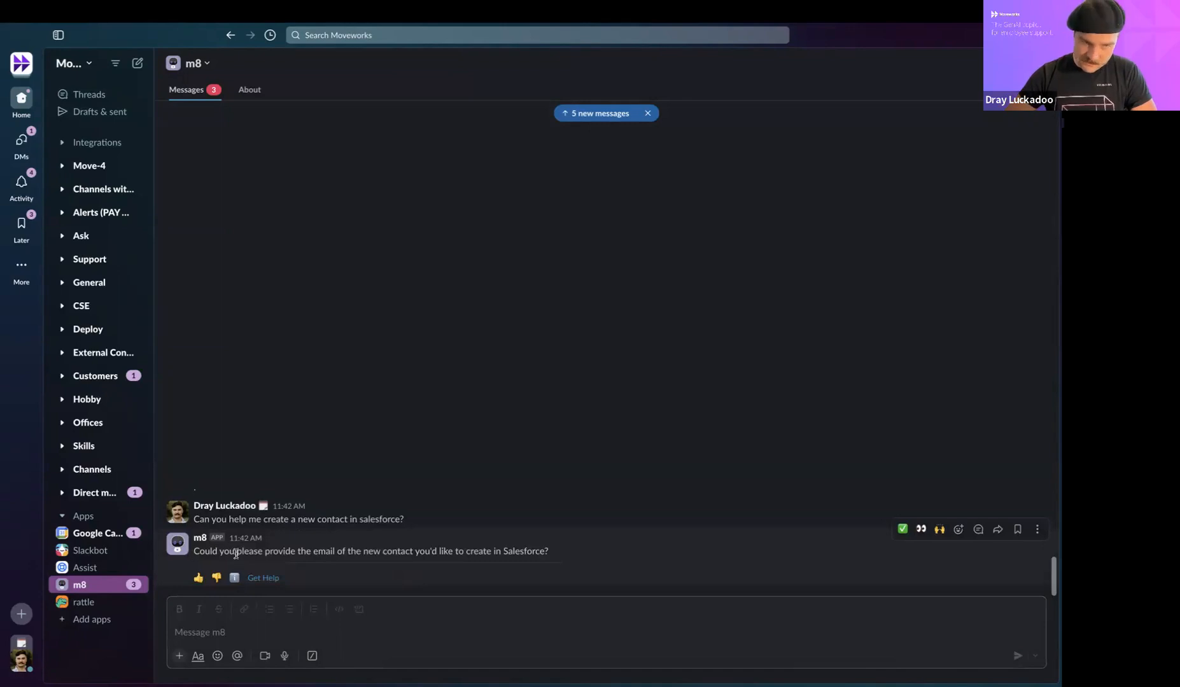
left_click(452, 626)
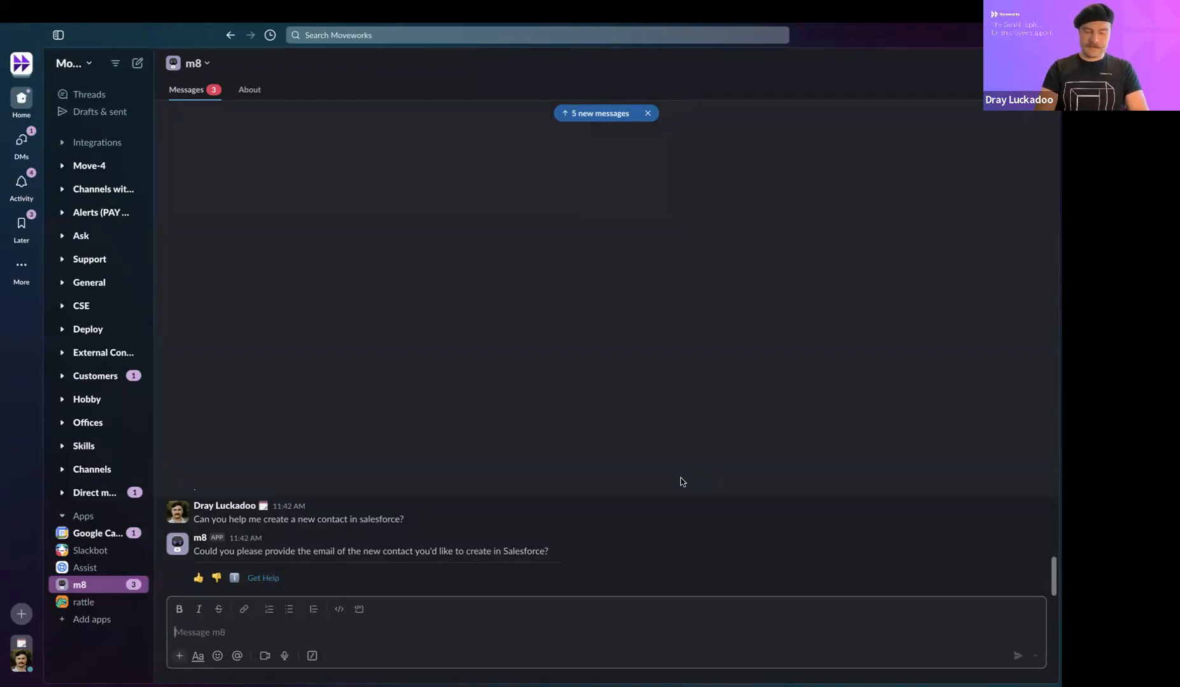
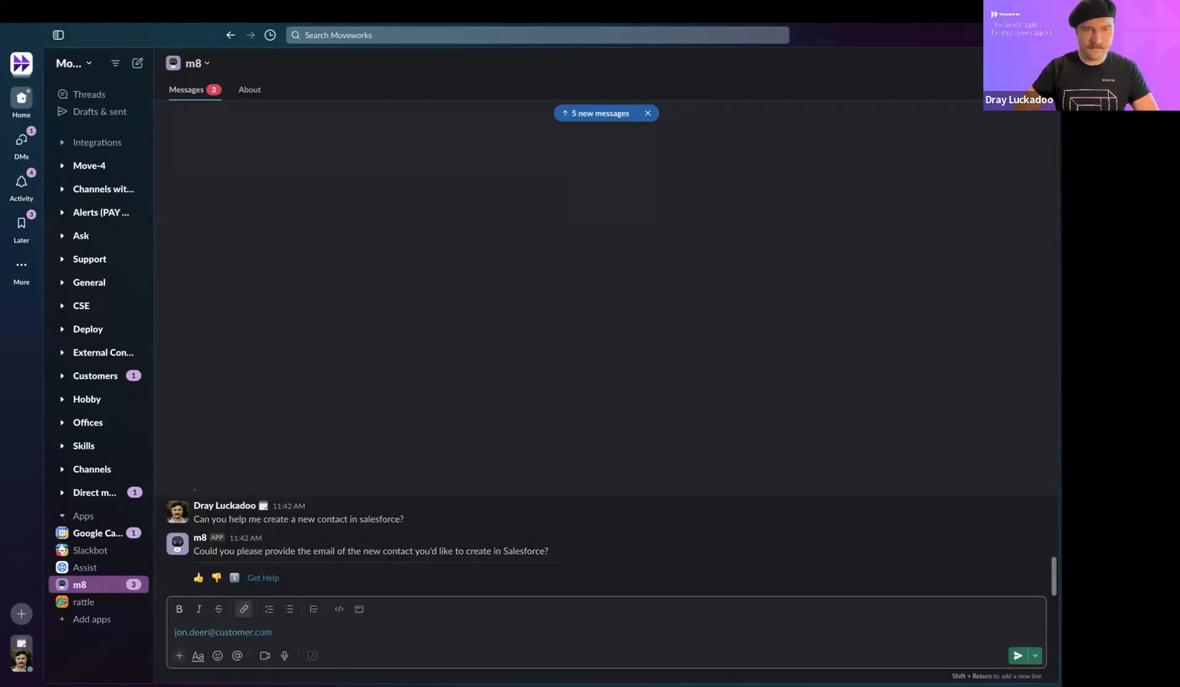
key("Return")
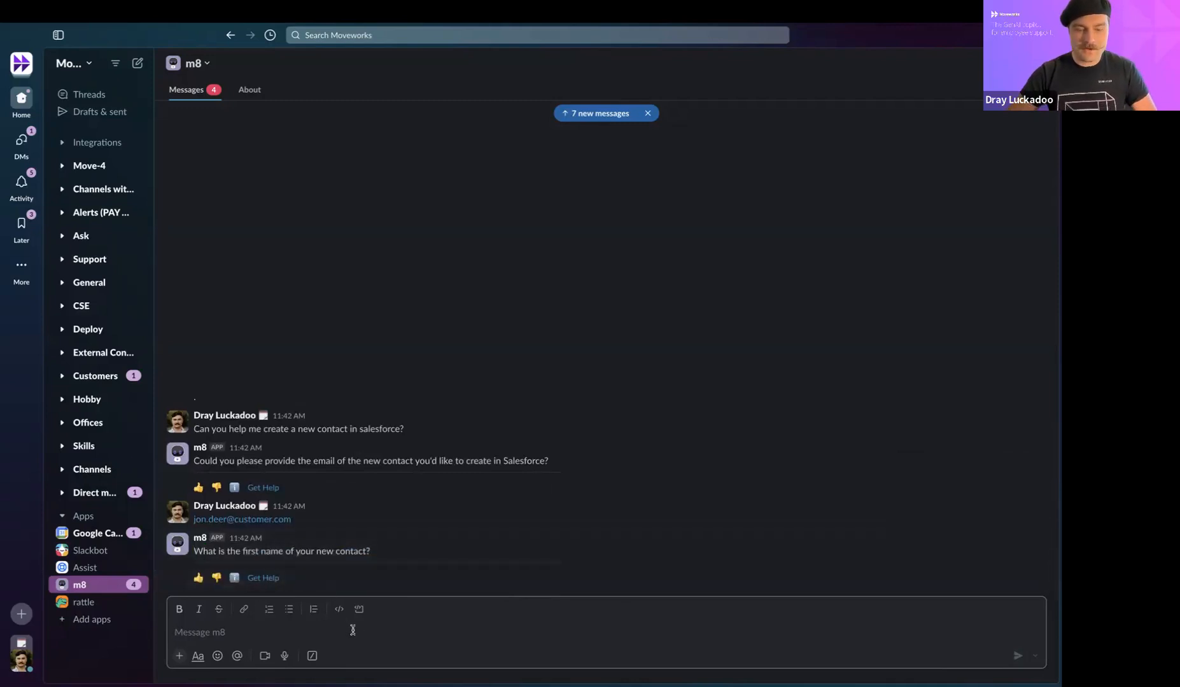
Step: Send m8 the contact's first name and return to the chat after closing the feedback page
type("Jon")
key("Return")
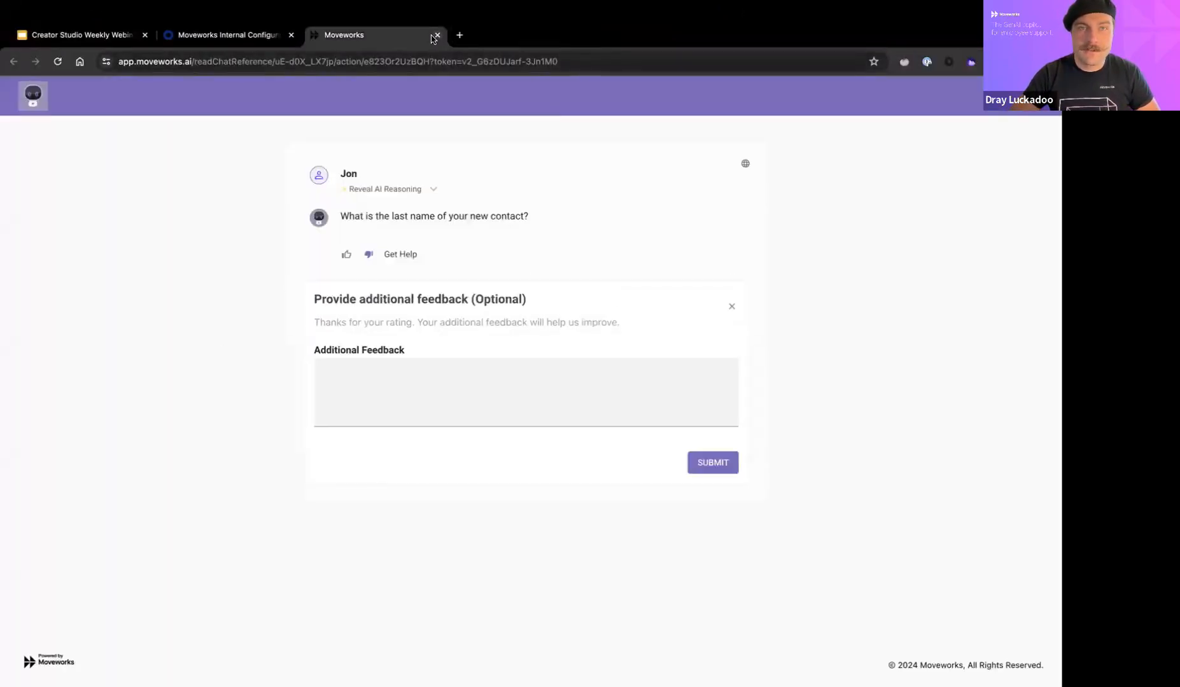
left_click(437, 34)
key("ctrl+Up")
left_click(191, 60)
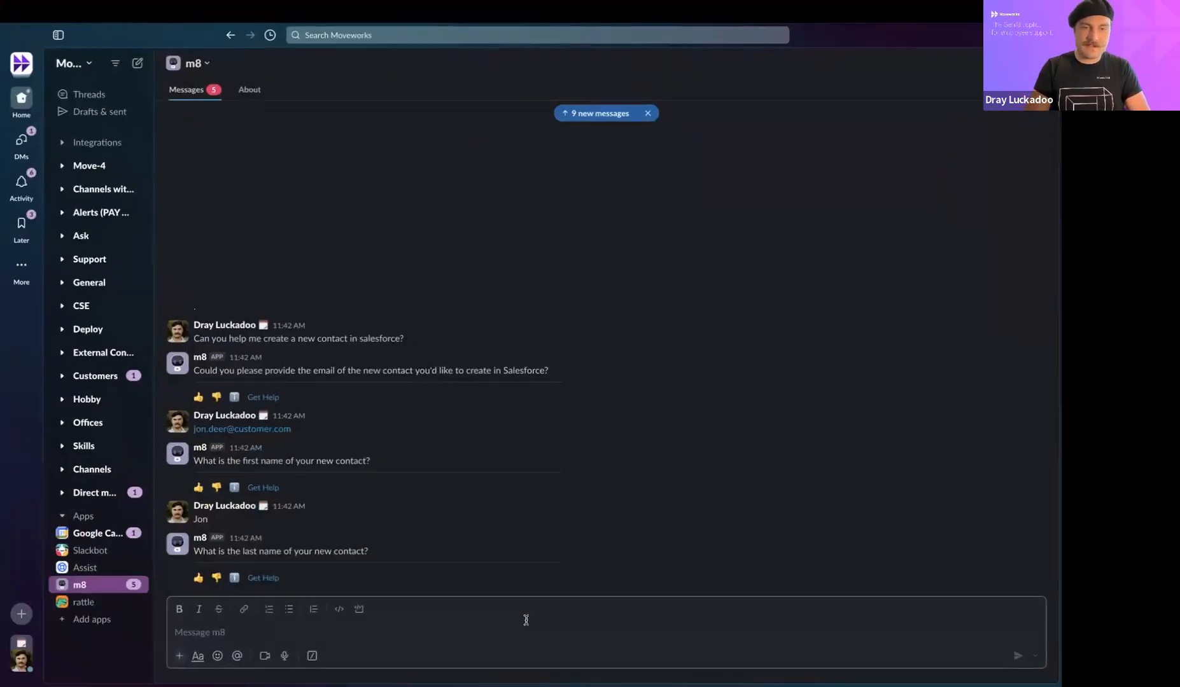
Step: Send m8 the contact's last name and phone number
type("Deer")
key("Return")
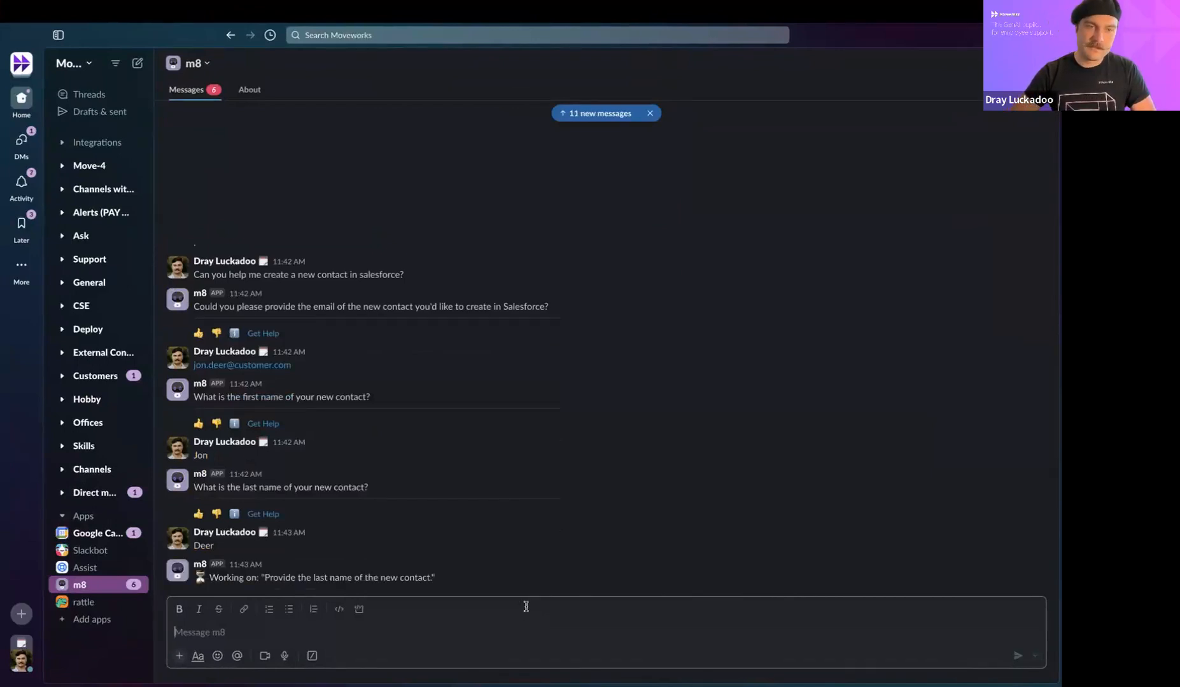
left_click(219, 579)
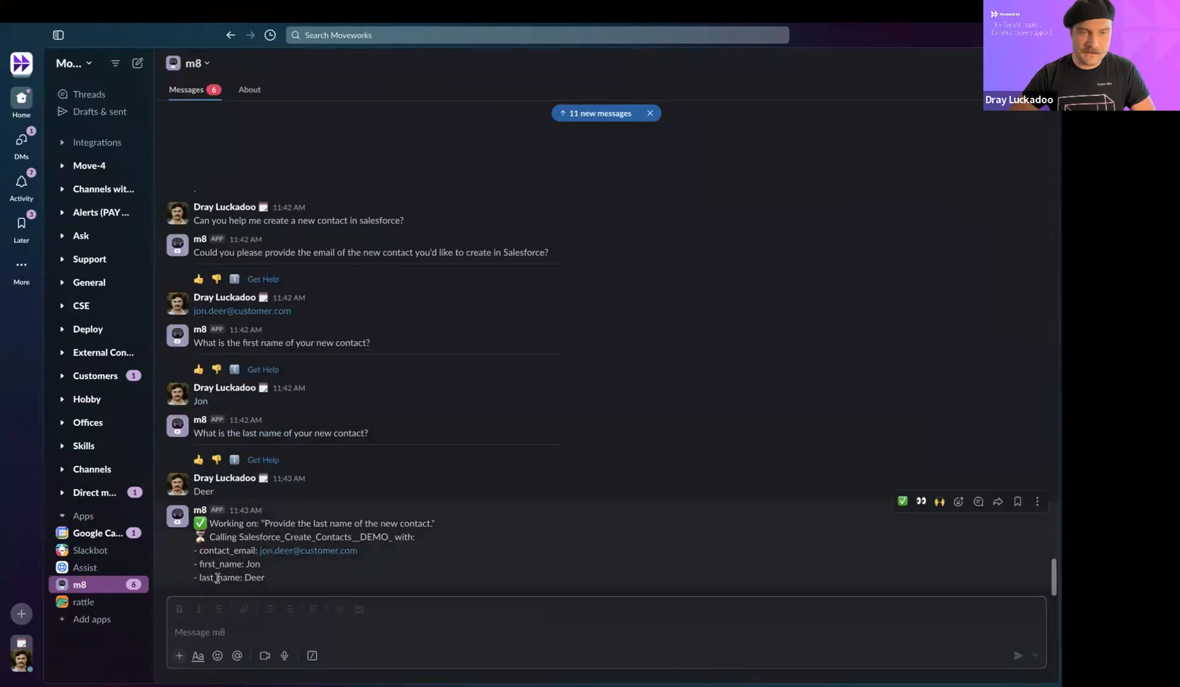
left_click(590, 610)
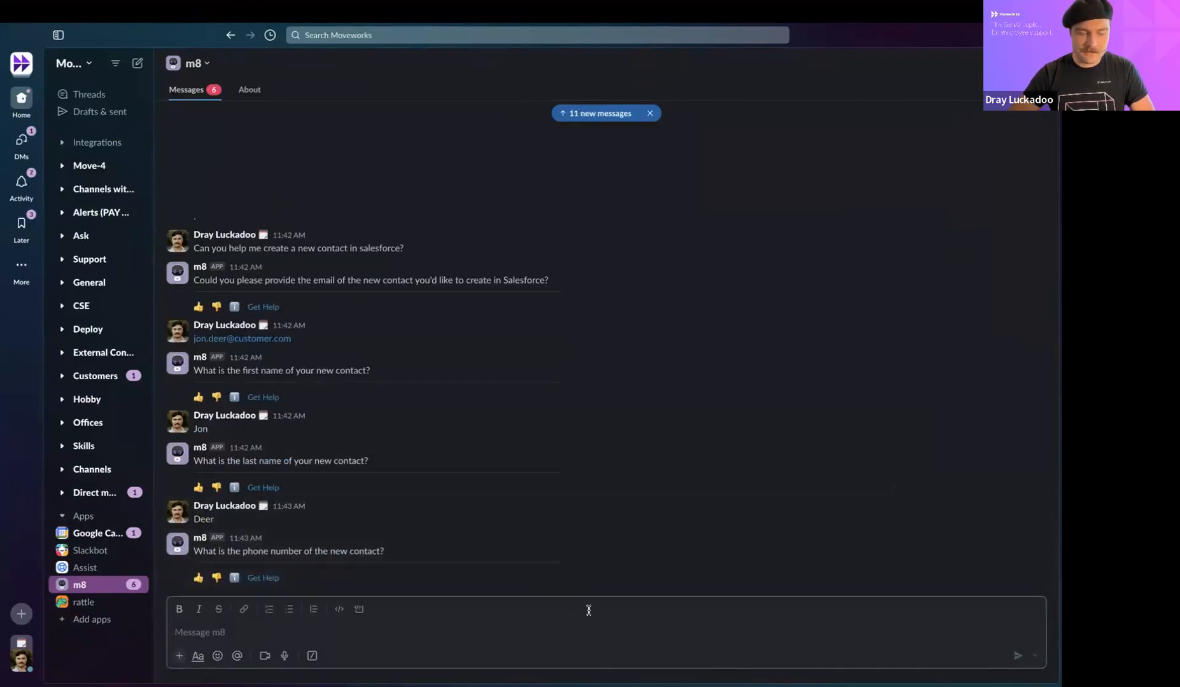
type("1234567890")
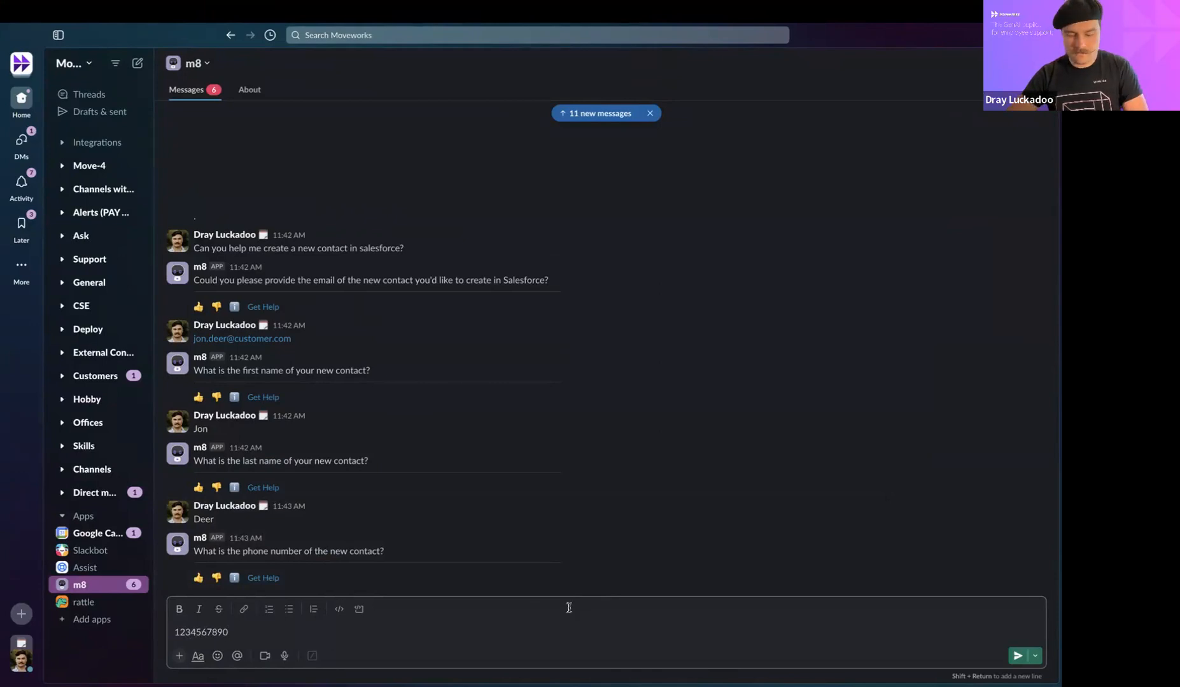
key("Return")
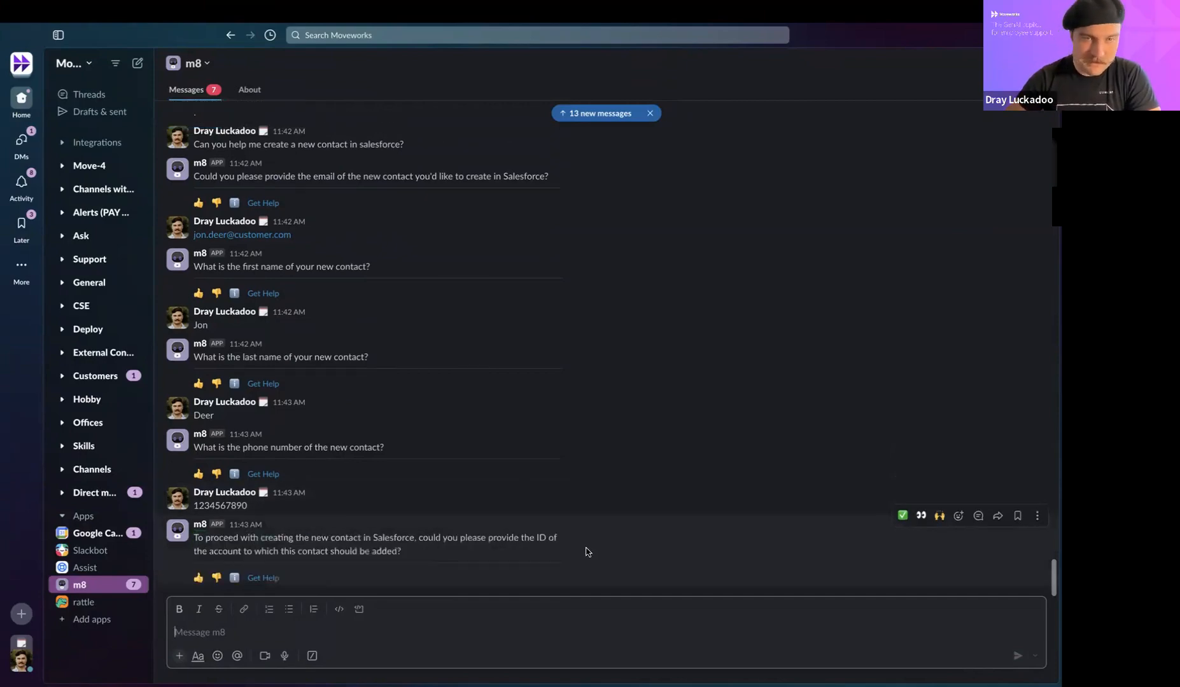
key("ctrl+Up")
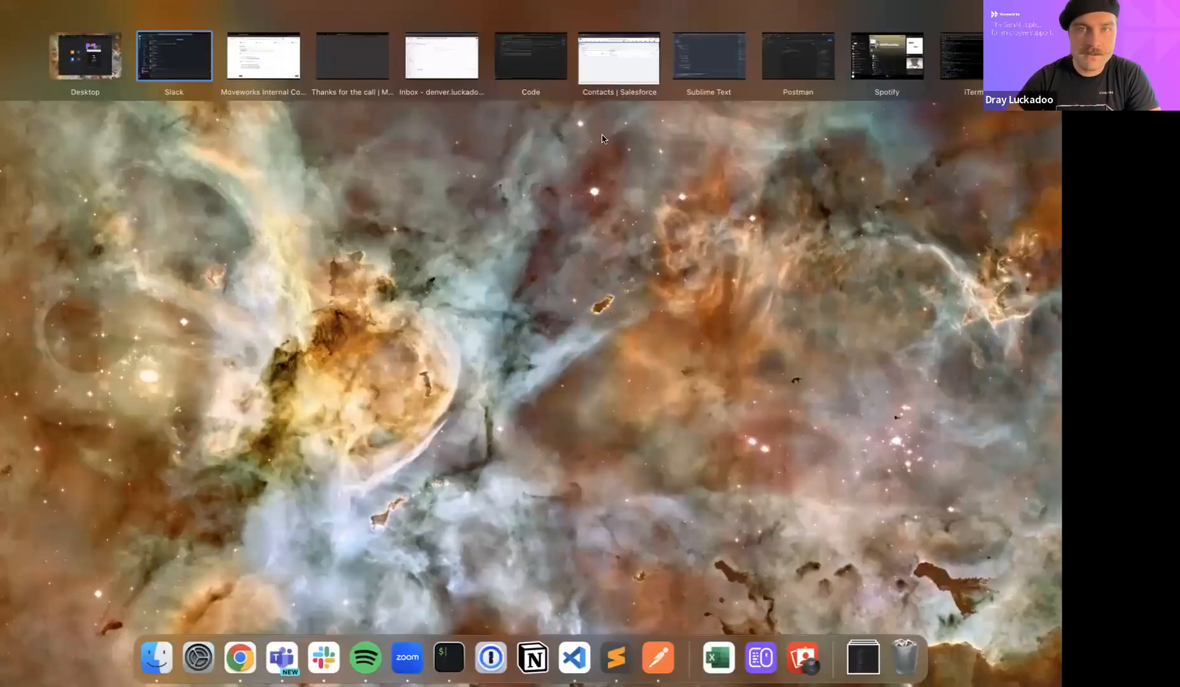
Step: Get the Edge Communications account ID from the Salesforce contacts page and return to Slack
left_click(618, 60)
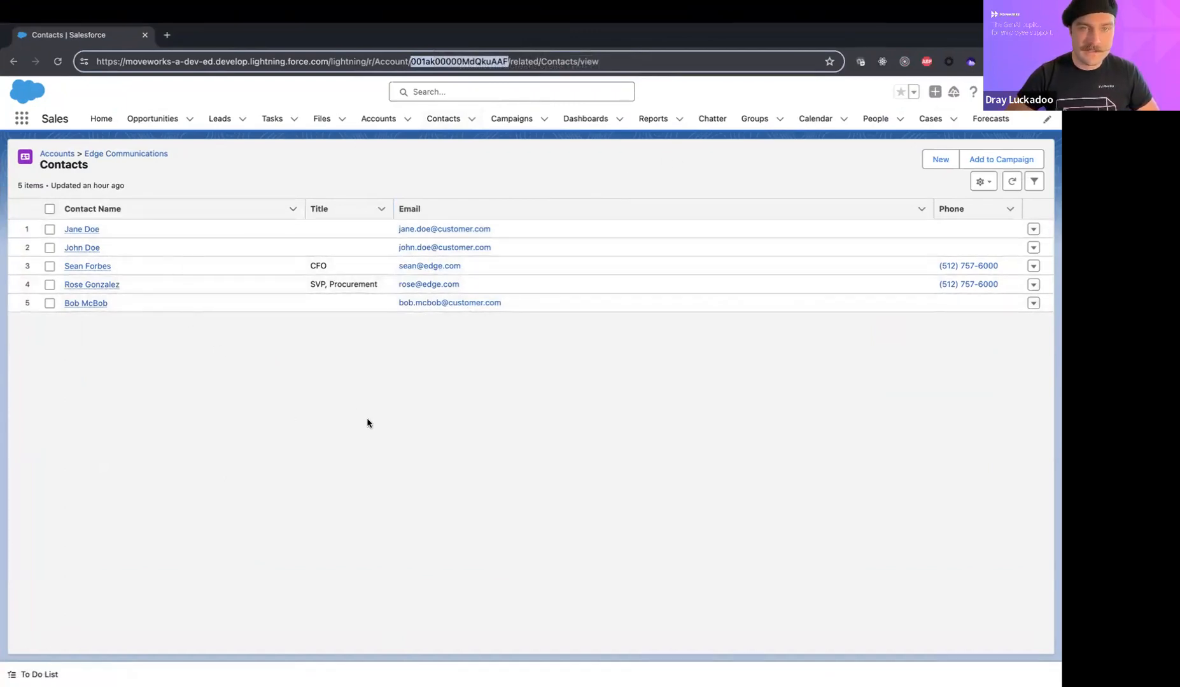
key("super+Tab")
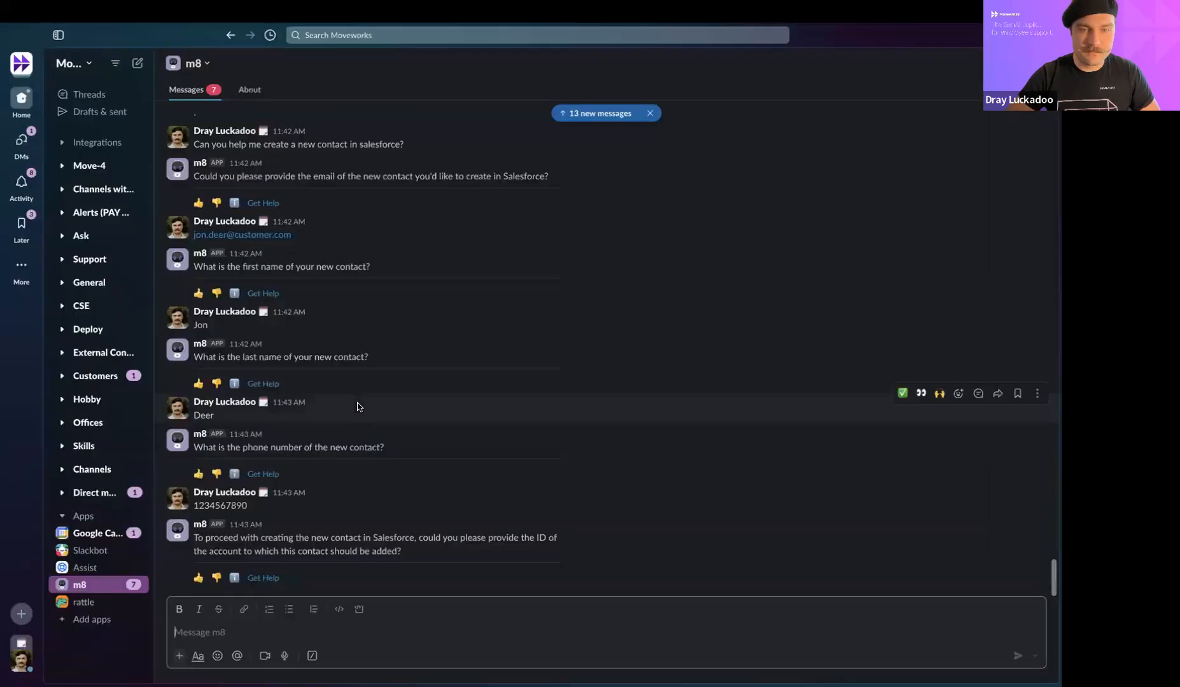
Step: Paste and send the account ID to m8, then review its confirmation request
type("001ak00000MdQkuAAF")
key("Return")
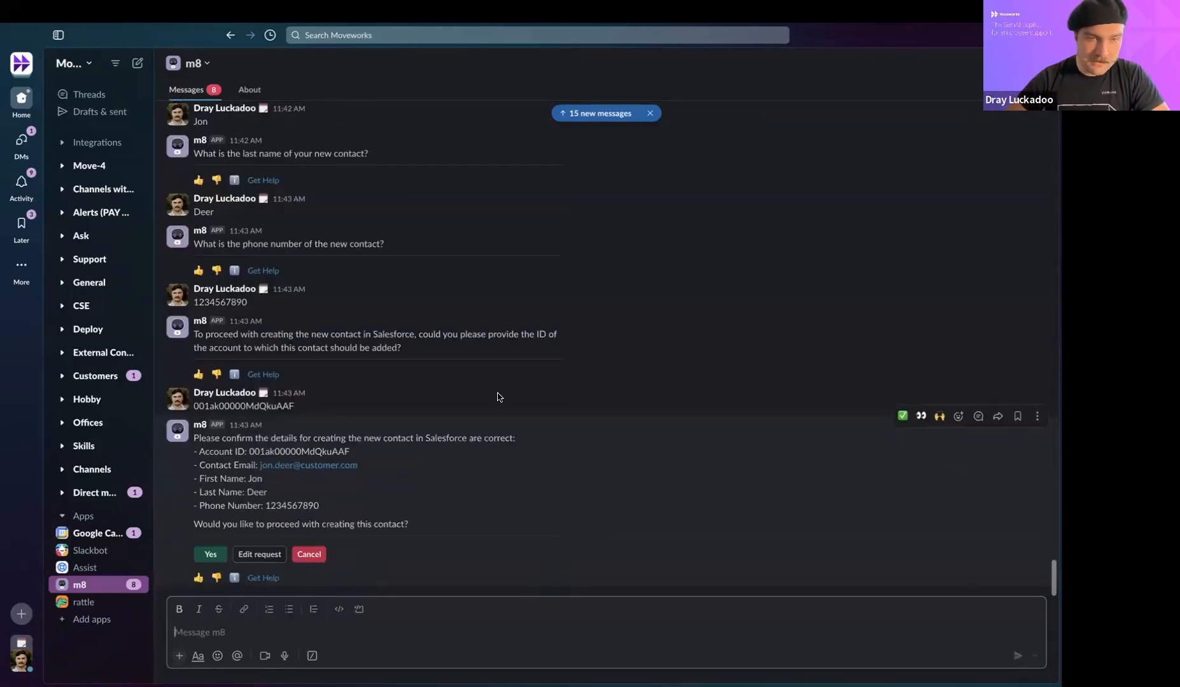
left_click_drag(194, 439, 412, 433)
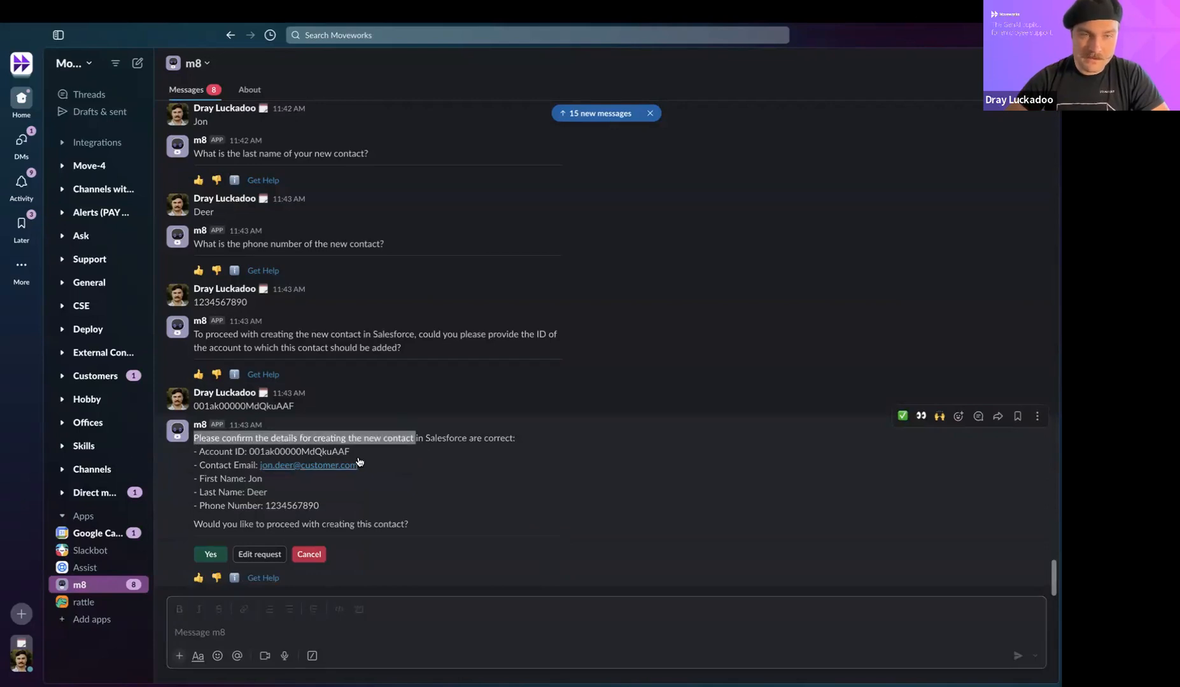
left_click(474, 439)
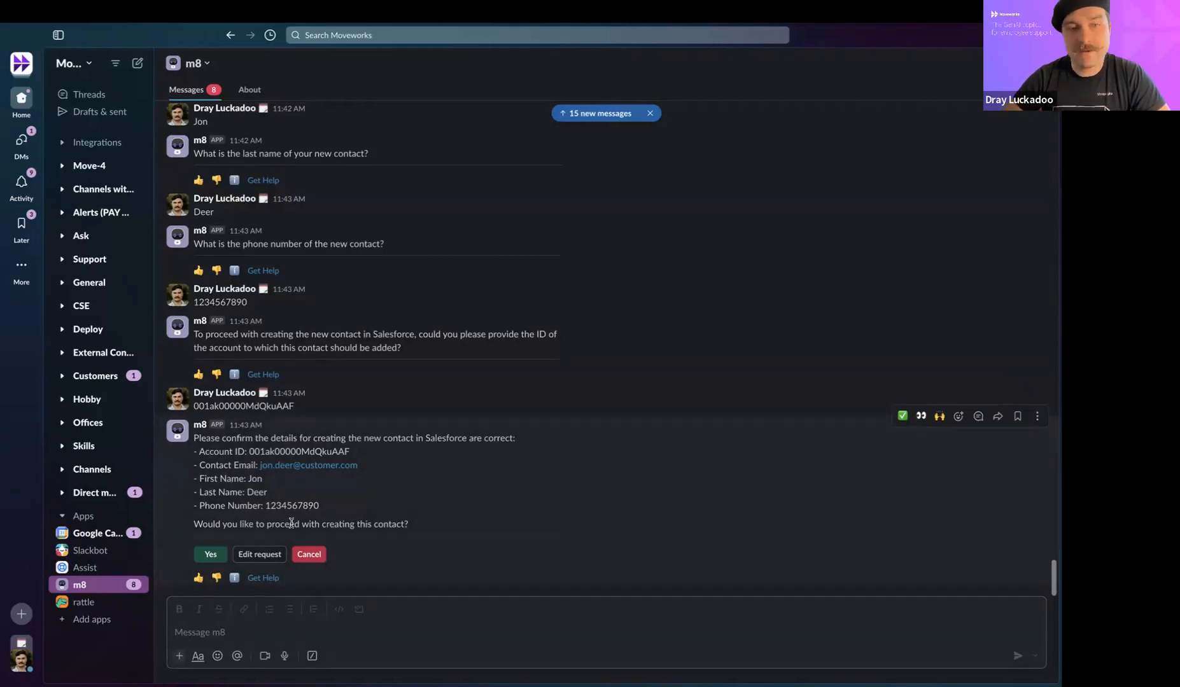
Step: Confirm the contact details with Yes and check the successful submission message
left_click(202, 555)
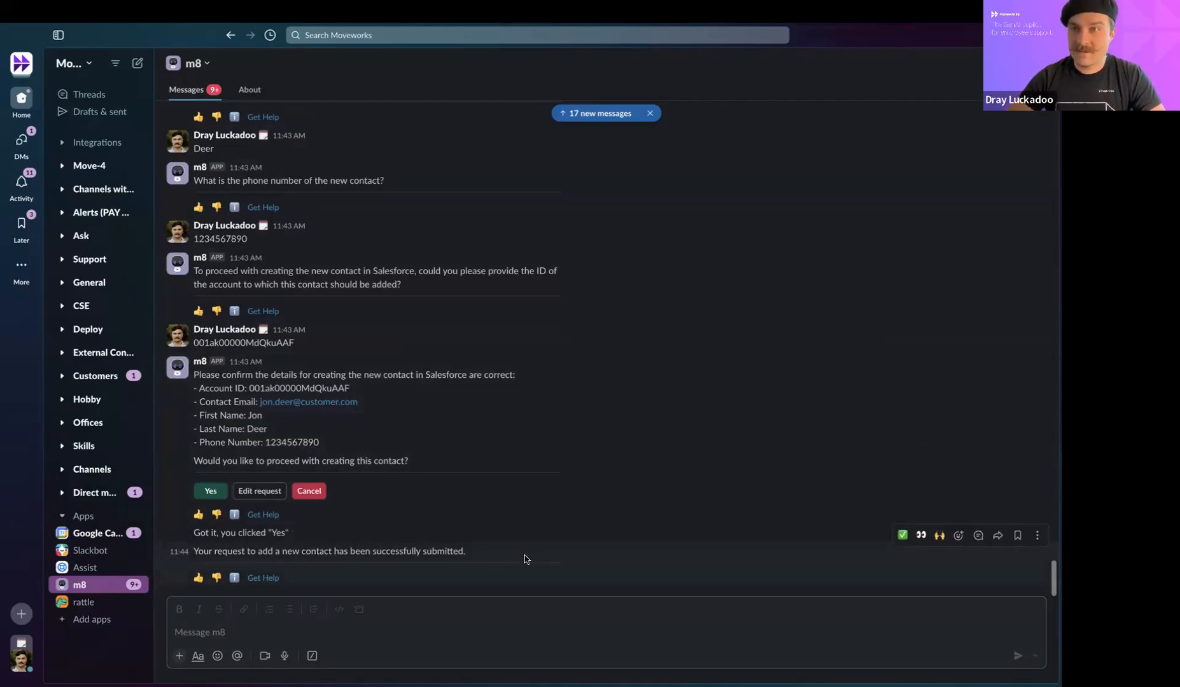
left_click_drag(205, 551, 474, 555)
left_click(471, 555)
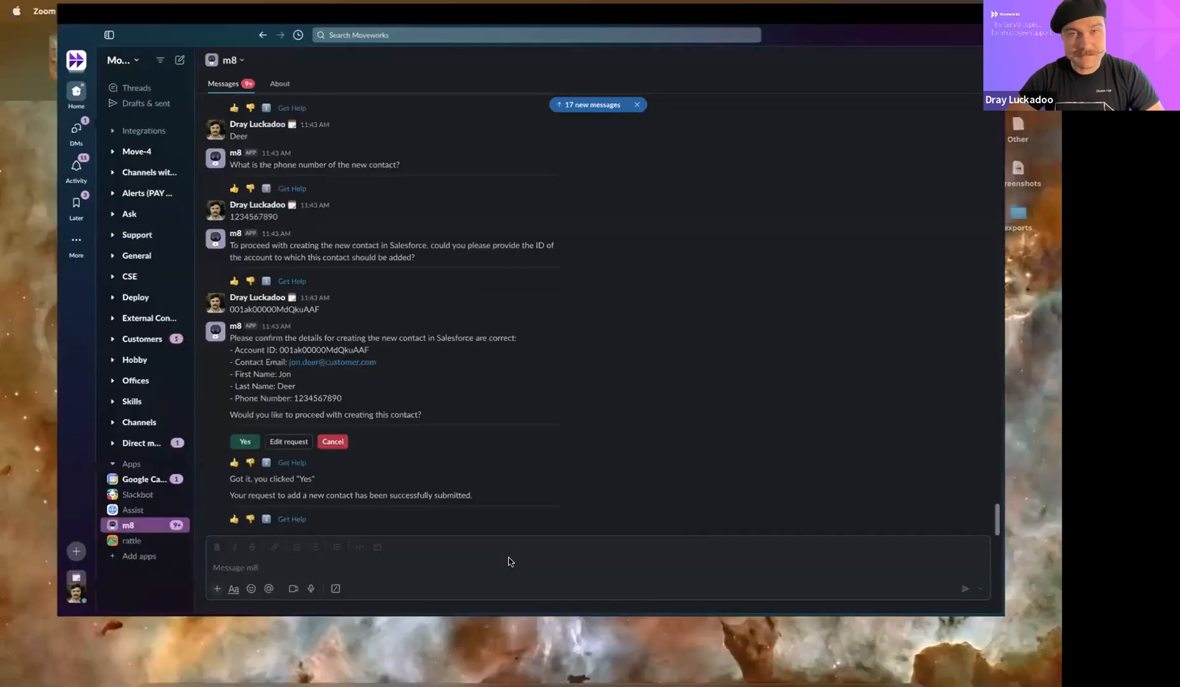
key("ctrl+Up")
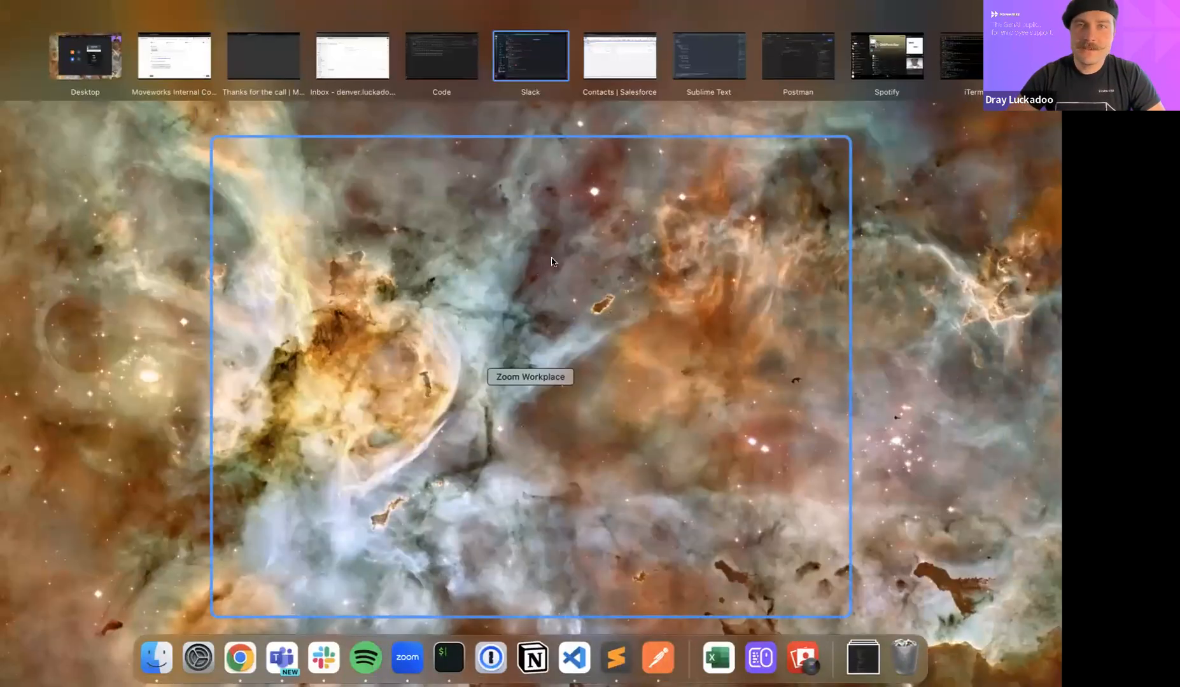
Step: Reload the Salesforce Edge Communications contacts list so the new contact appears, making six contacts
left_click(606, 66)
left_click(58, 62)
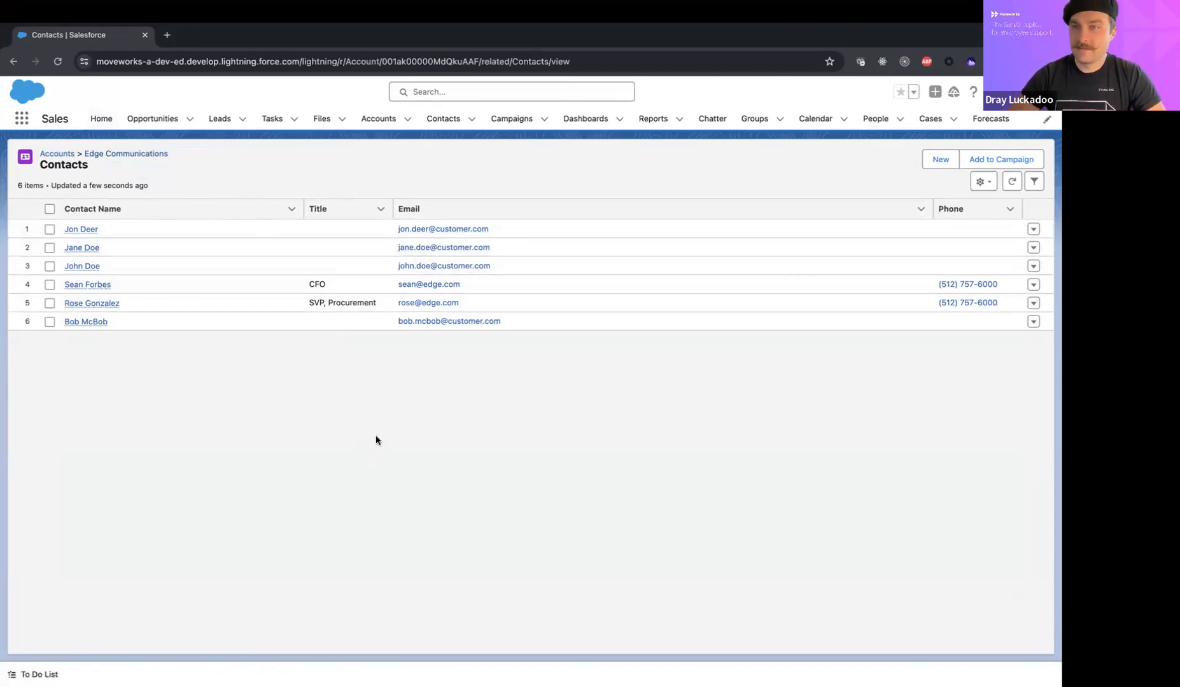
key("ctrl+Up")
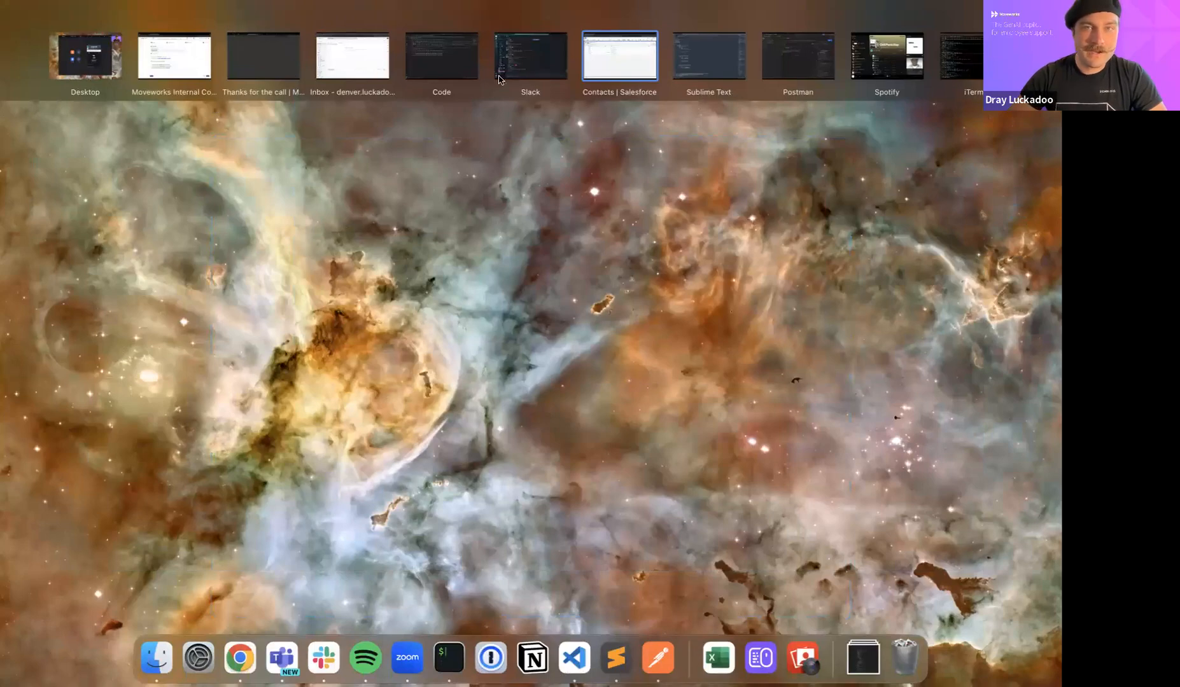
left_click(173, 69)
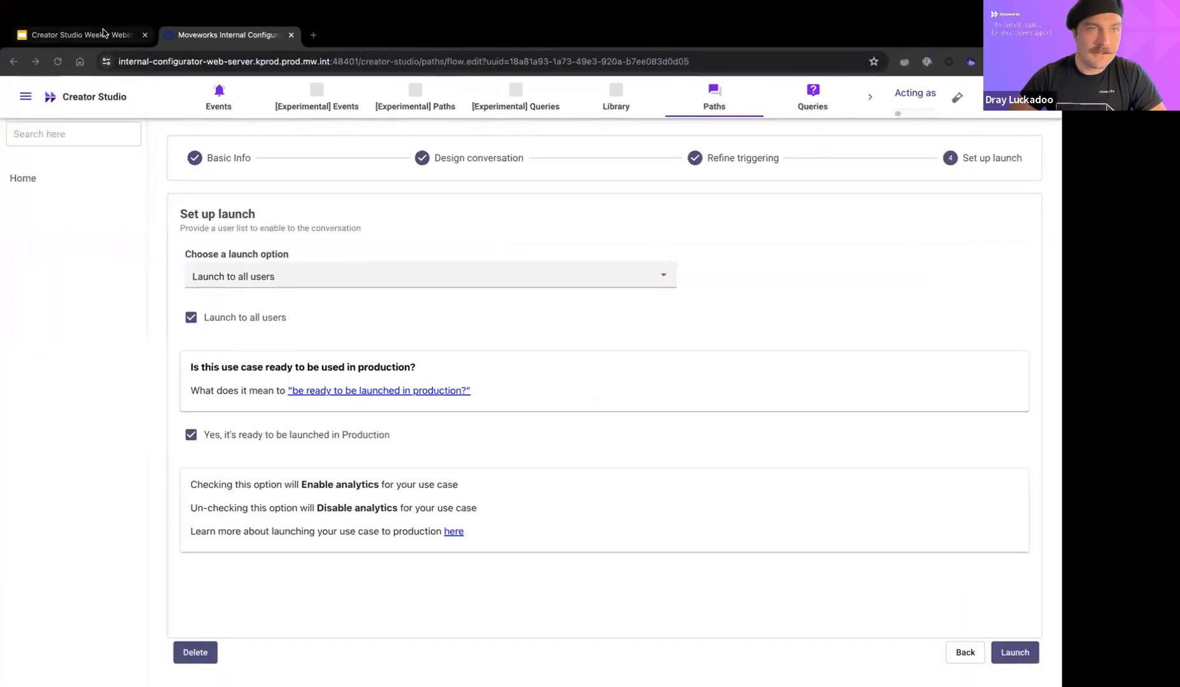
Step: Present the Creator Studio Weekly Webinar deck as a slideshow and advance to the 'How to learn more' slide
key("ctrl+shift+Tab")
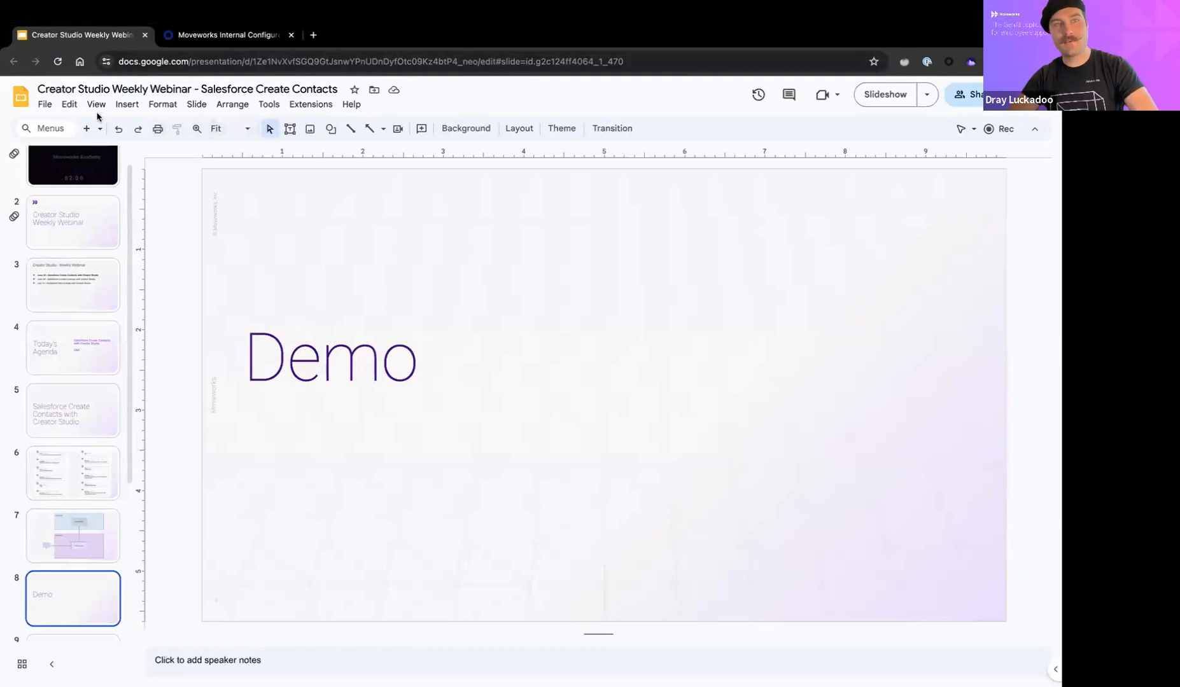
left_click(151, 107)
left_click(152, 105)
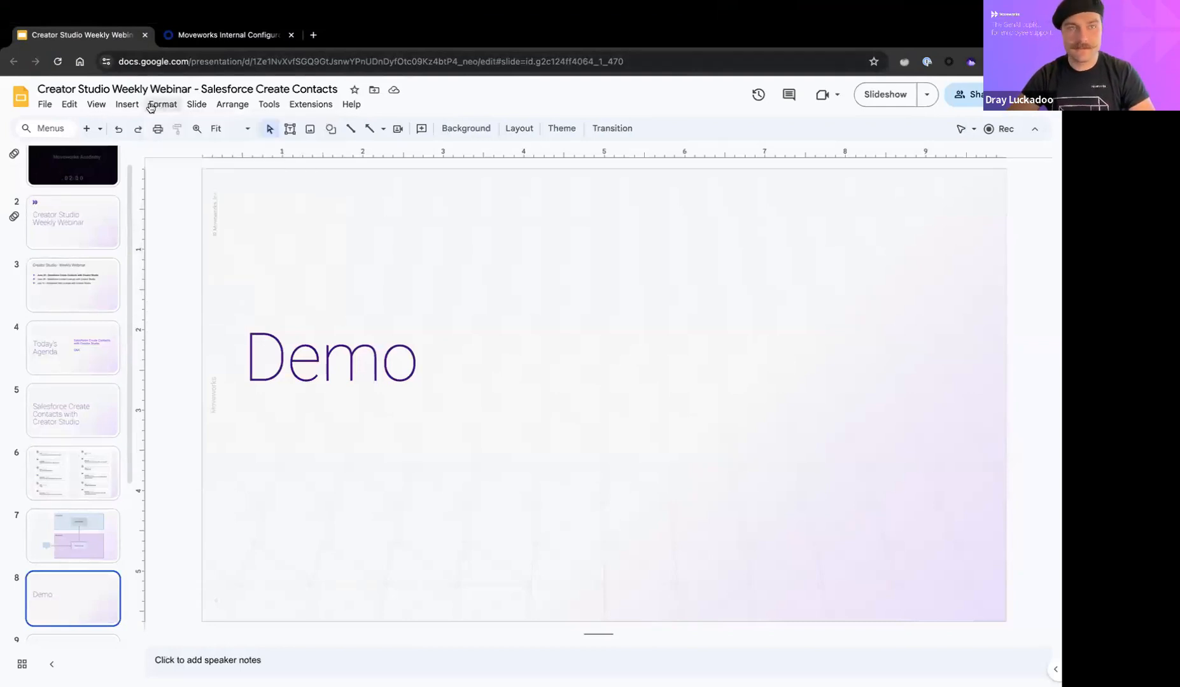
left_click(122, 107)
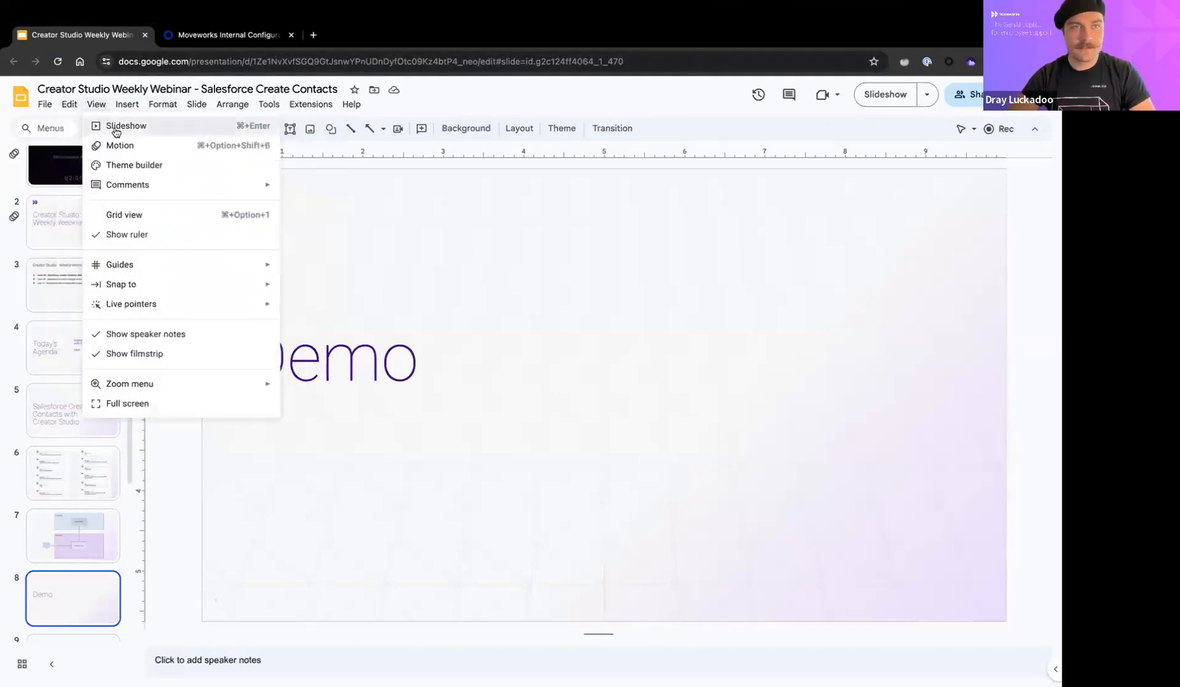
left_click(114, 125)
key("Right")
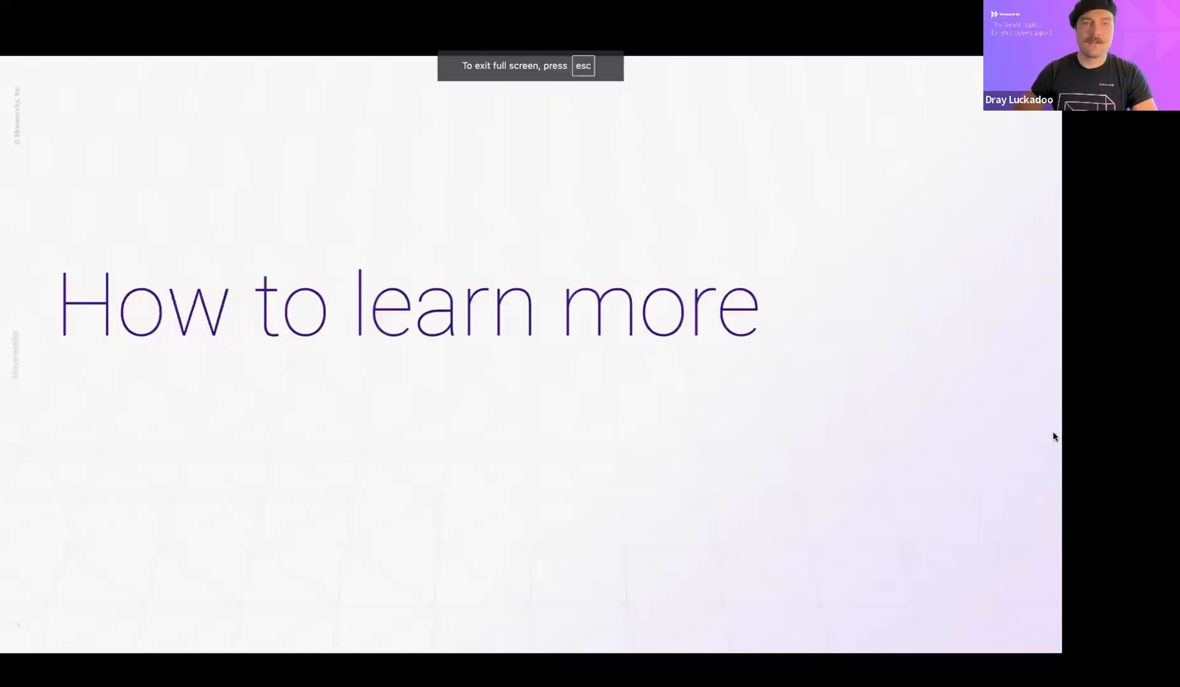